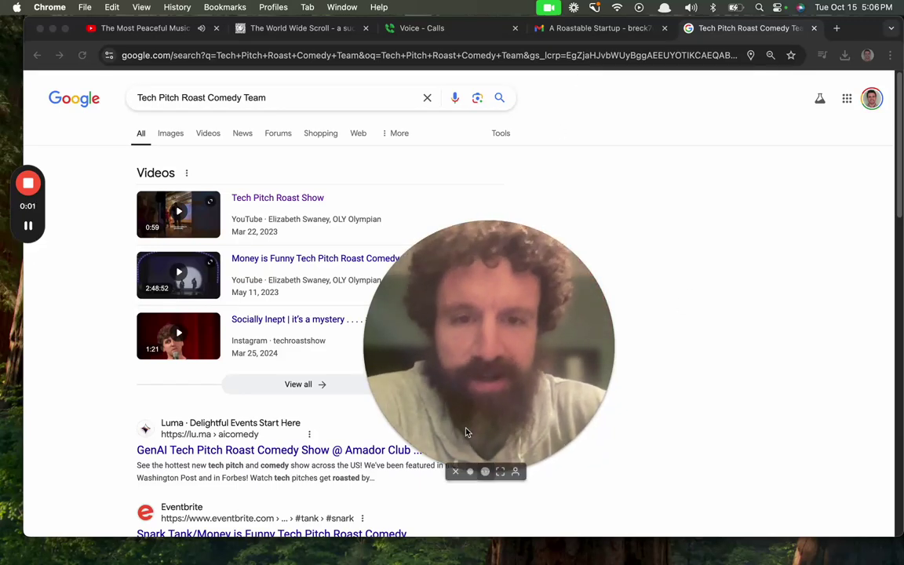
Start the Tech Pitch Roast Show video and pause the ambient music video in the other tab.
{"action": "left_click", "coordinate": [470, 471]}
{"action": "mouse_move", "coordinate": [453, 434]}
{"action": "left_mouse_down"}
{"action": "mouse_move", "coordinate": [765, 448]}
{"action": "mouse_move", "coordinate": [832, 461]}
{"action": "left_mouse_up"}
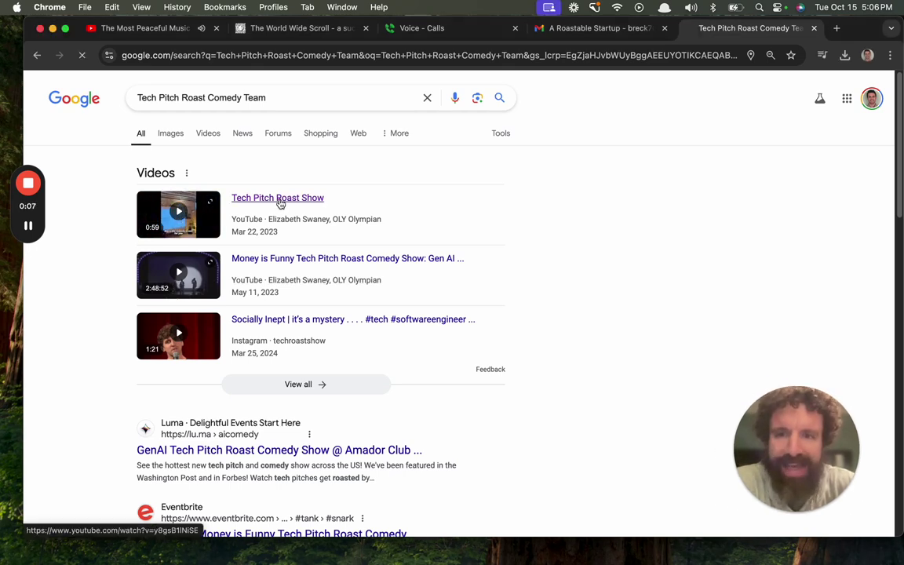
{"action": "left_click", "coordinate": [279, 199]}
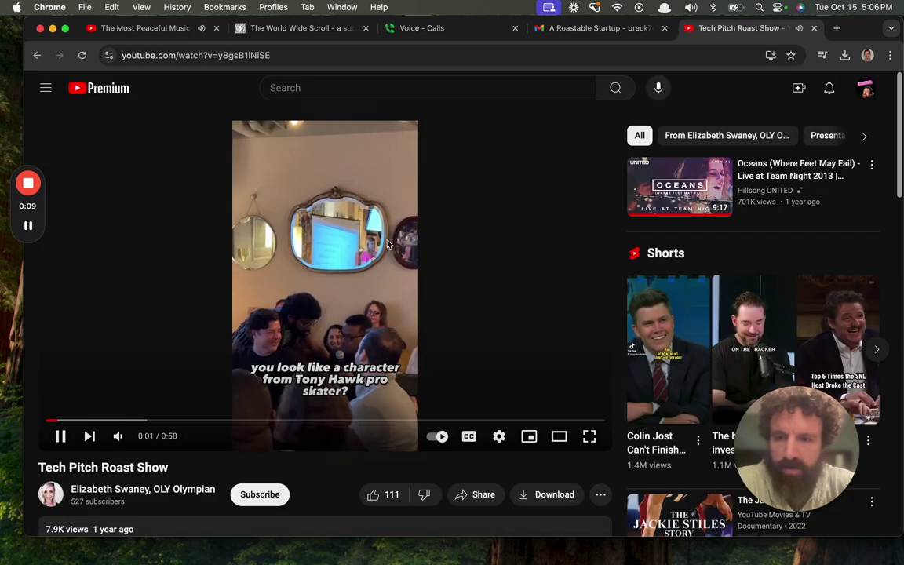
{"action": "left_click", "coordinate": [145, 28]}
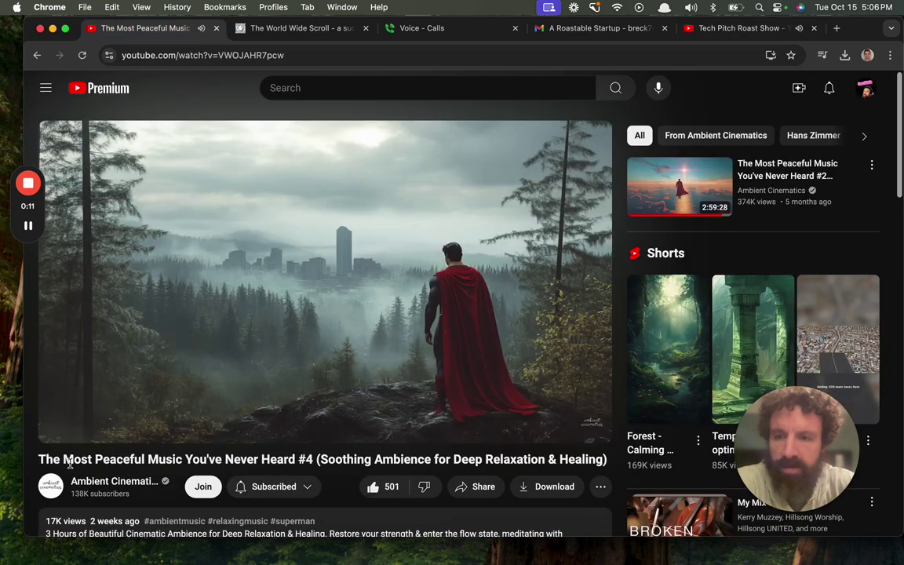
{"action": "left_click", "coordinate": [177, 364]}
{"action": "left_click", "coordinate": [697, 28]}
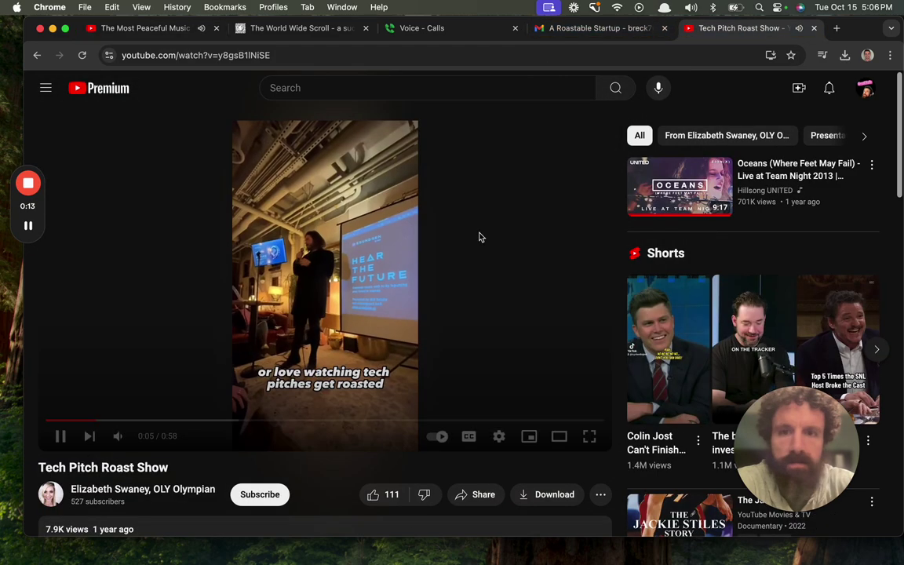
Raise the playback volume, like the video and subscribe to its channel while it plays.
{"action": "key", "text": "XF86AudioRaiseVolume"}
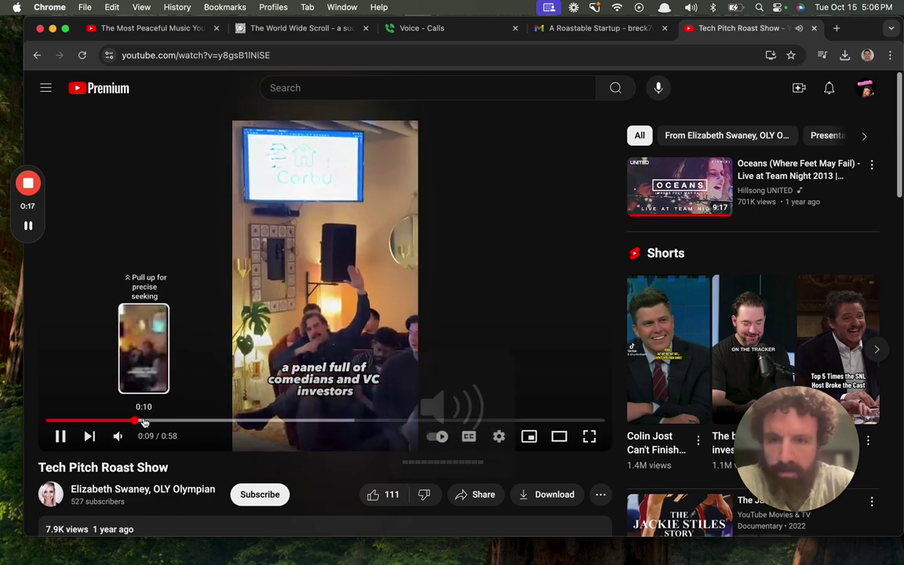
{"action": "mouse_move", "coordinate": [118, 437]}
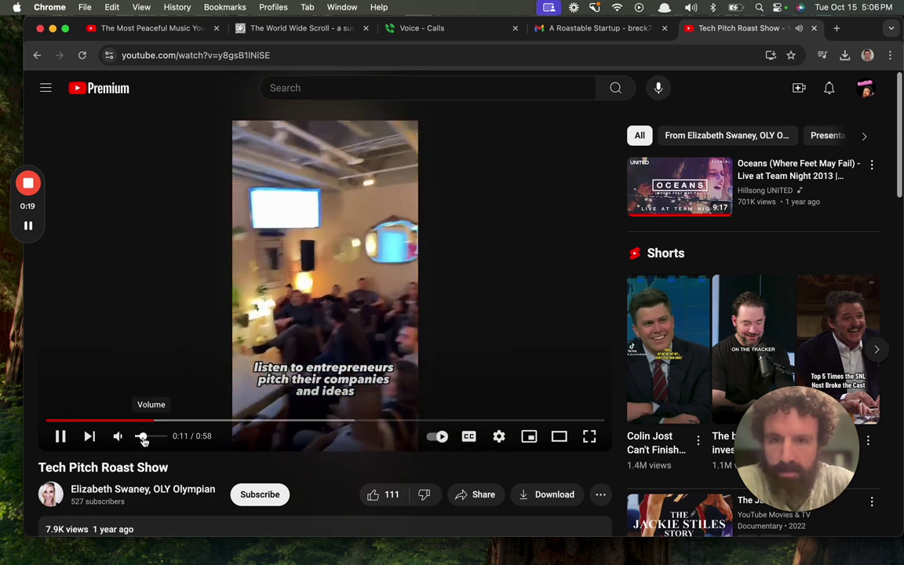
{"action": "left_click", "coordinate": [144, 437]}
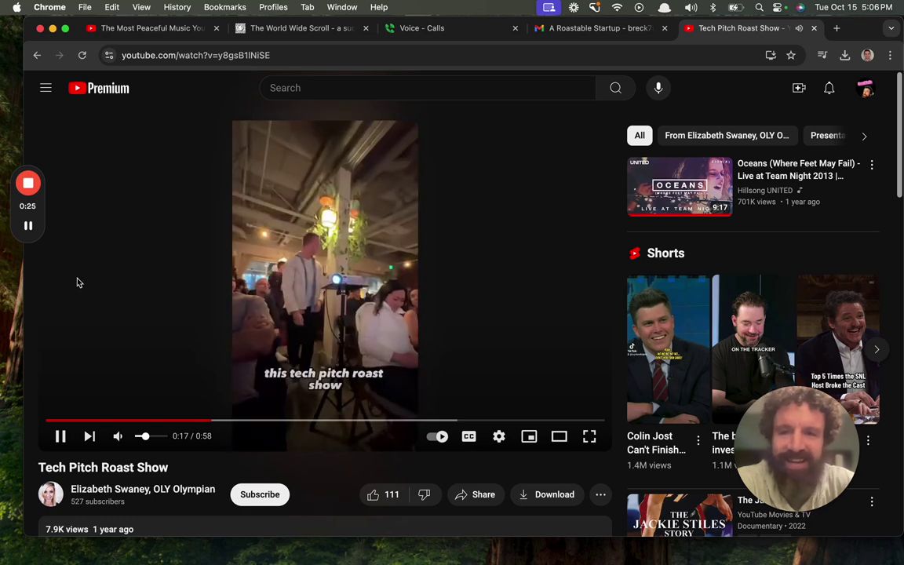
{"action": "left_click", "coordinate": [373, 495]}
{"action": "left_click", "coordinate": [252, 499]}
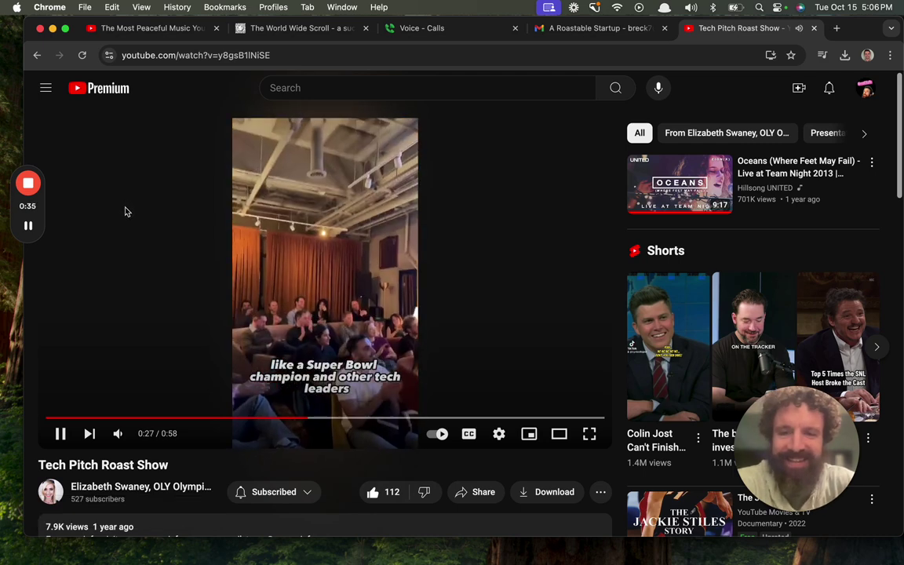
{"action": "scroll", "coordinate": [126, 210], "scroll_direction": "down", "scroll_amount": 1}
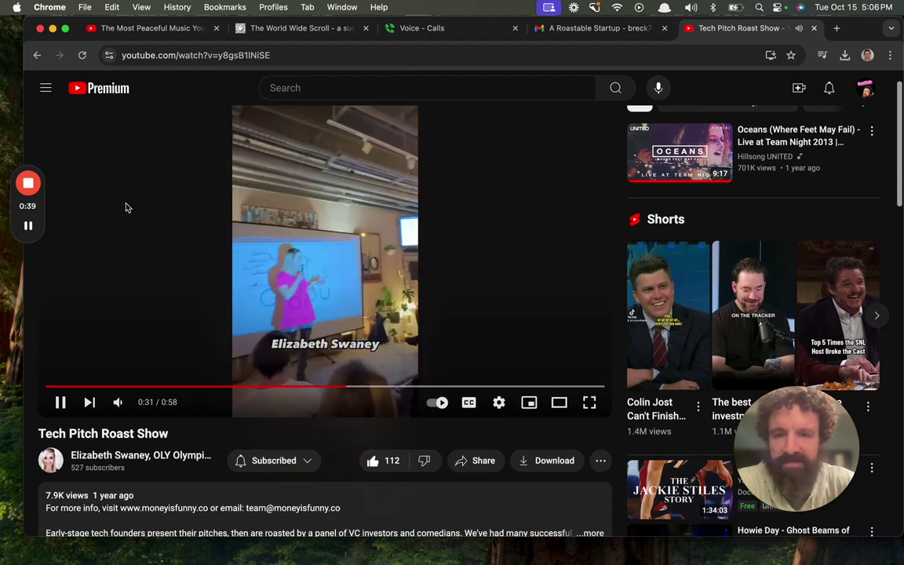
{"action": "scroll", "coordinate": [126, 207], "scroll_direction": "down", "scroll_amount": 1}
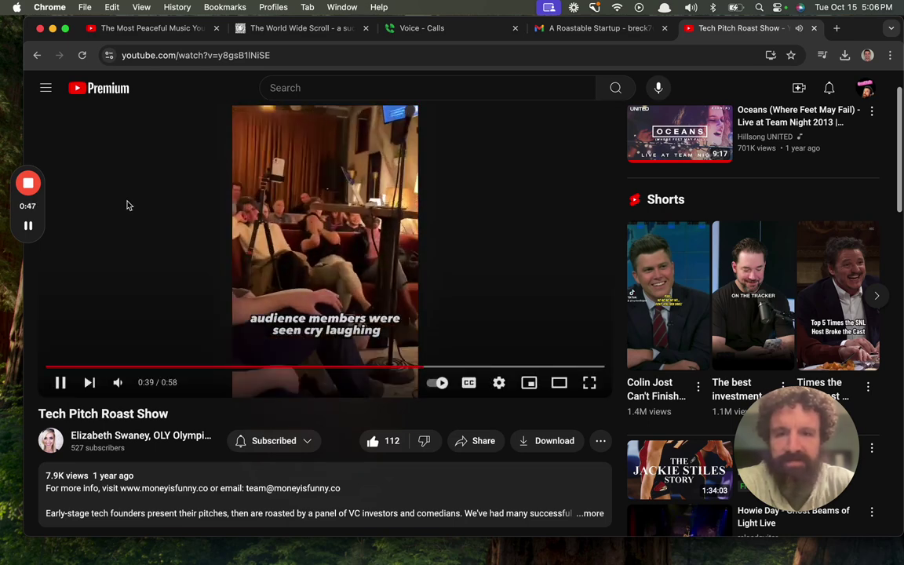
{"action": "scroll", "coordinate": [417, 289], "scroll_direction": "down", "scroll_amount": 1}
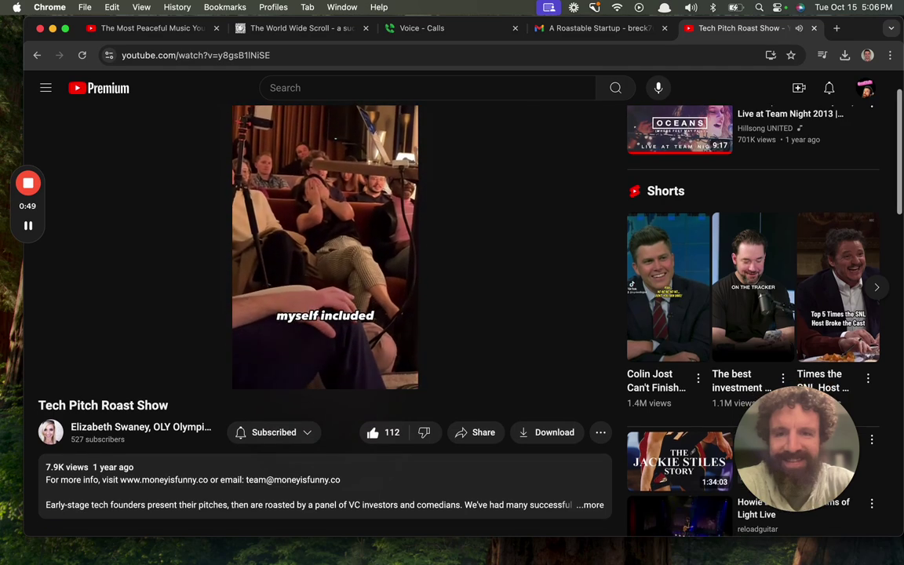
{"action": "scroll", "coordinate": [417, 288], "scroll_direction": "down", "scroll_amount": 1}
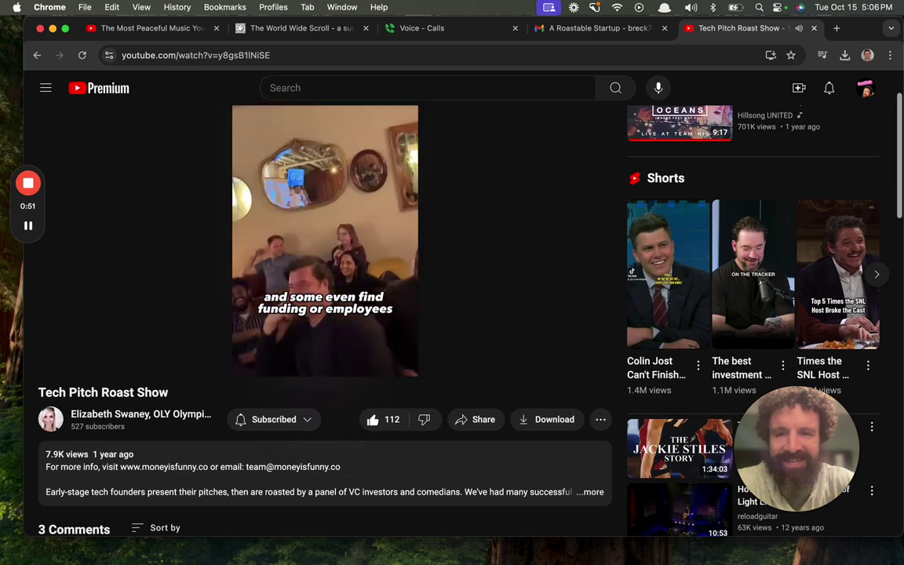
{"action": "scroll", "coordinate": [417, 288], "scroll_direction": "down", "scroll_amount": 1}
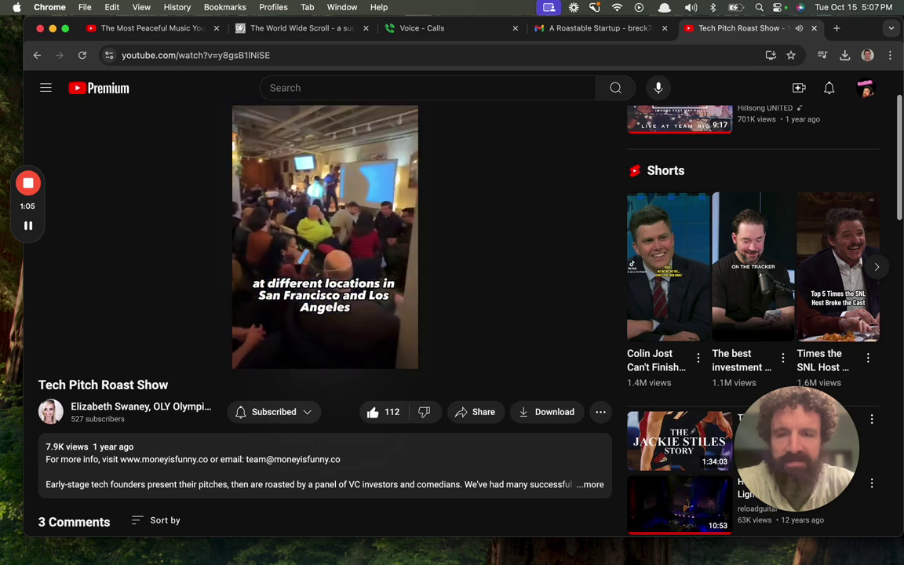
Select moneyisfunny.co in the video description and bring up its context menu.
{"action": "scroll", "coordinate": [152, 190], "scroll_direction": "down", "scroll_amount": 3}
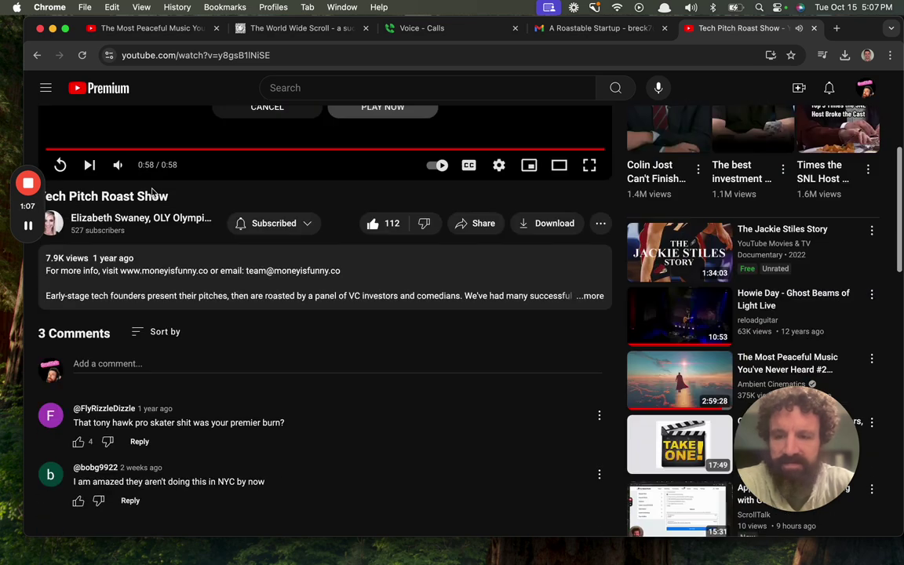
{"action": "scroll", "coordinate": [292, 324], "scroll_direction": "down", "scroll_amount": 1}
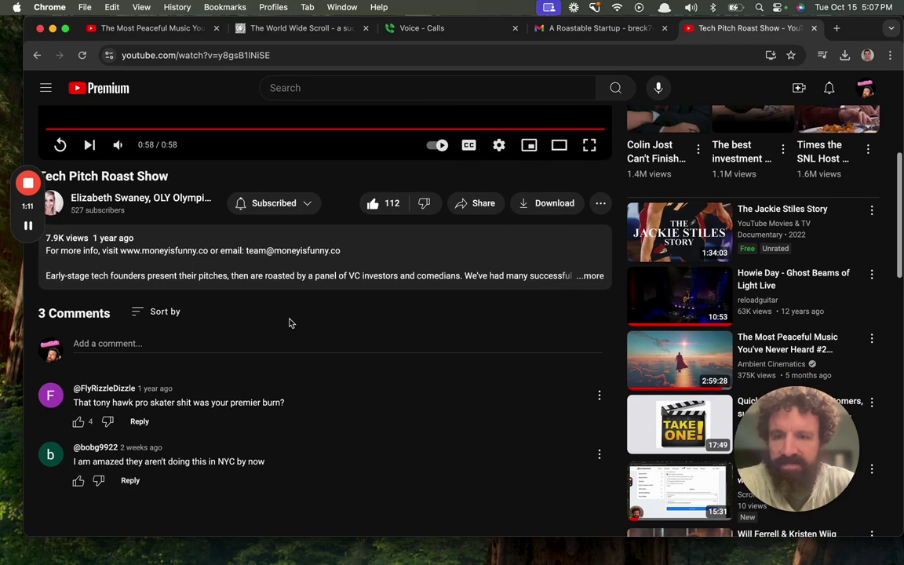
{"action": "scroll", "coordinate": [206, 405], "scroll_direction": "up", "scroll_amount": 1}
{"action": "scroll", "coordinate": [206, 406], "scroll_direction": "up", "scroll_amount": 3}
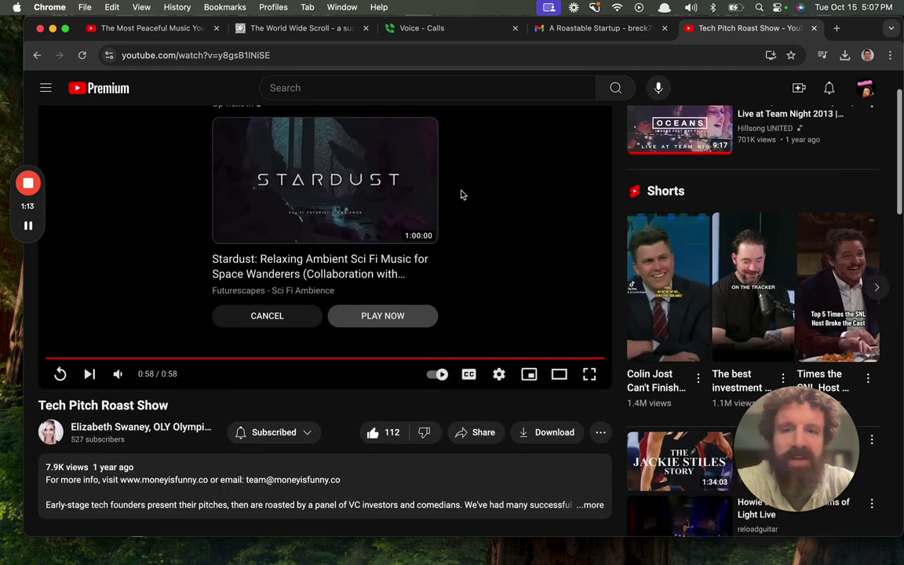
{"action": "scroll", "coordinate": [262, 458], "scroll_direction": "down", "scroll_amount": 1}
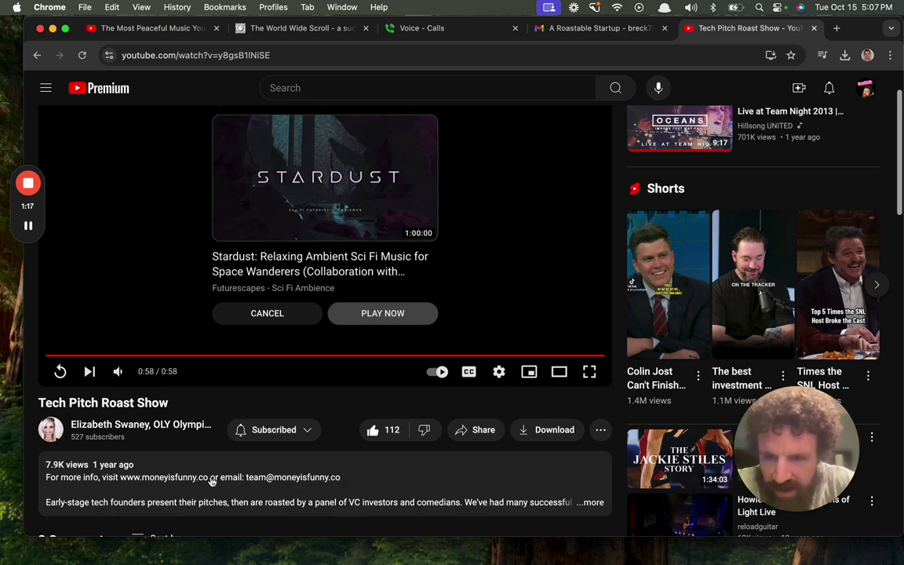
{"action": "left_click_drag", "start_coordinate": [211, 482], "coordinate": [180, 482]}
{"action": "right_click", "coordinate": [145, 481]}
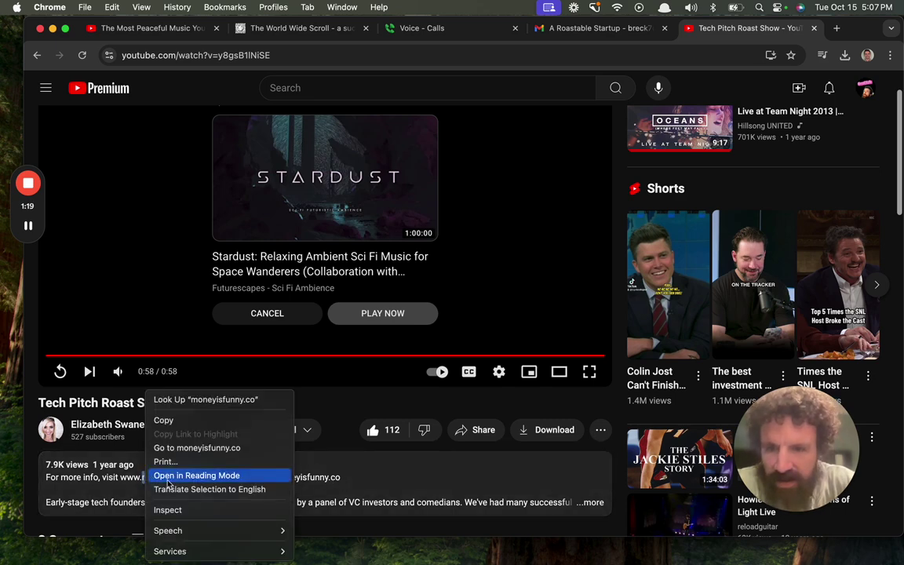
Open moneyisfunny.co in a new tab, close the Stardust tab and lower the system volume.
{"action": "left_click", "coordinate": [181, 446]}
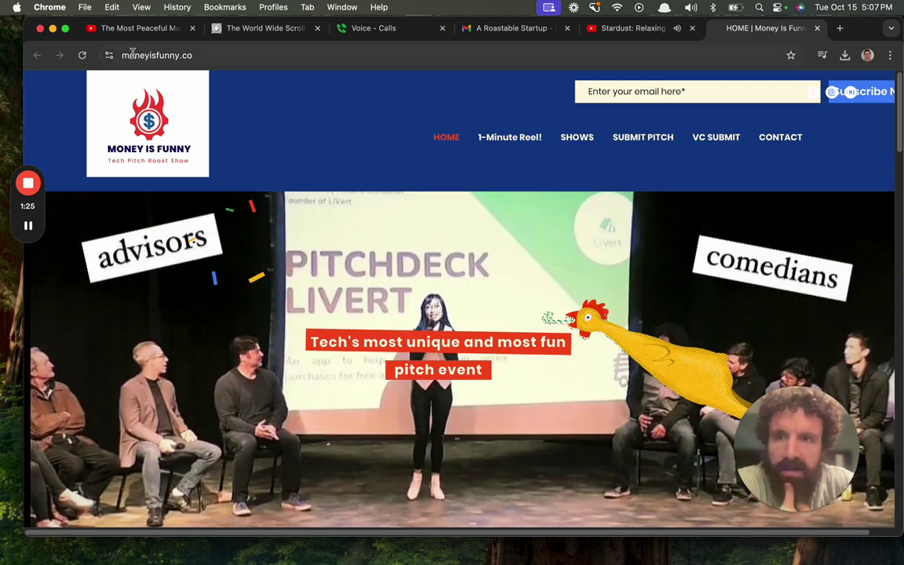
{"action": "left_click", "coordinate": [691, 28]}
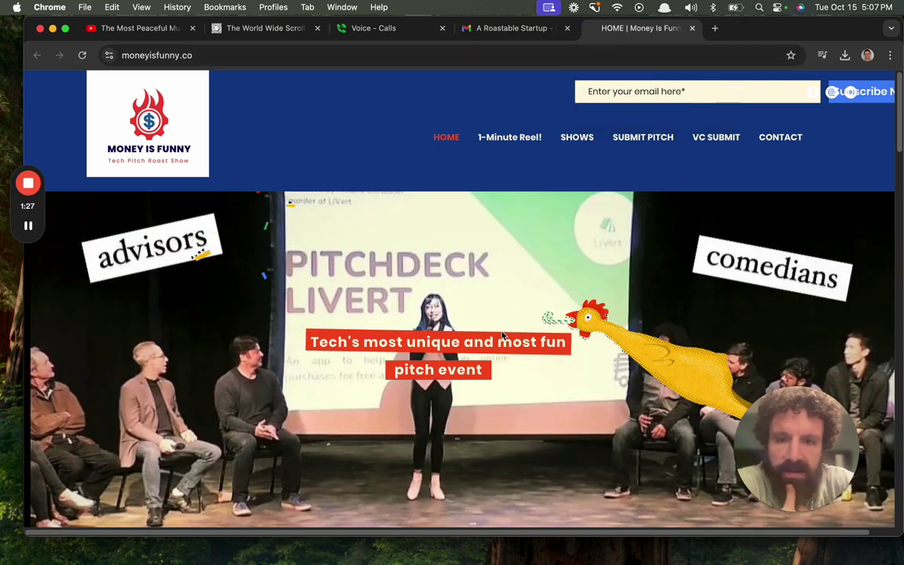
{"action": "scroll", "coordinate": [477, 239], "scroll_direction": "down", "scroll_amount": 2}
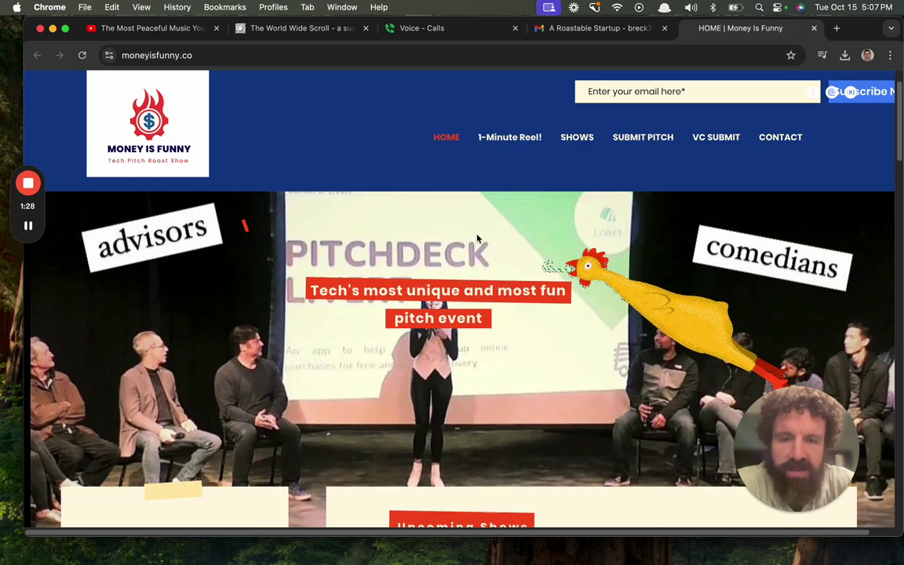
{"action": "left_click", "coordinate": [153, 28]}
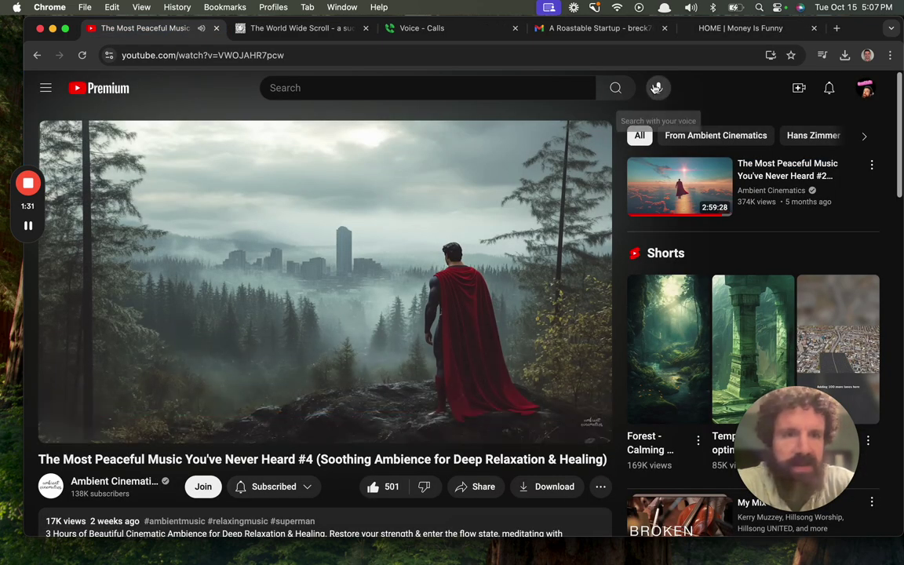
{"action": "left_click", "coordinate": [694, 32]}
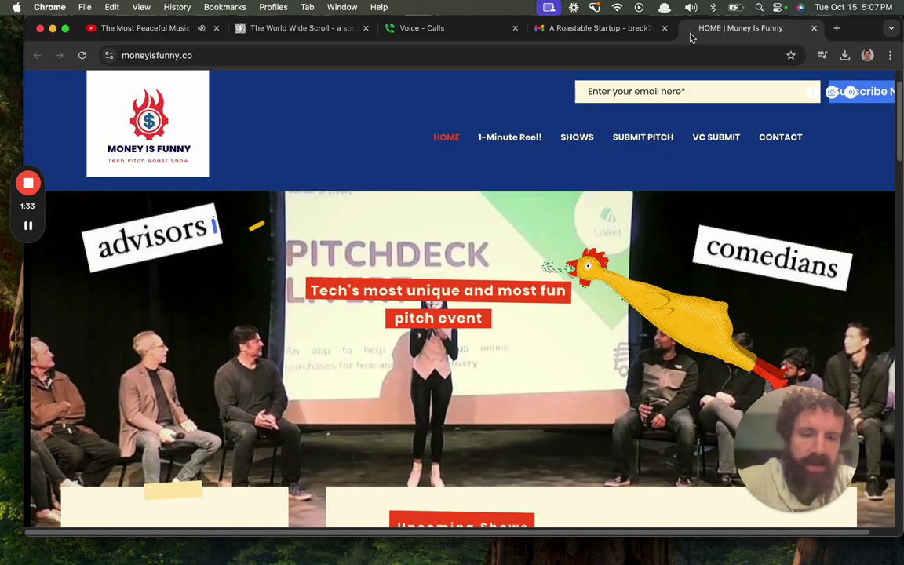
{"action": "key", "text": "XF86AudioLowerVolume"}
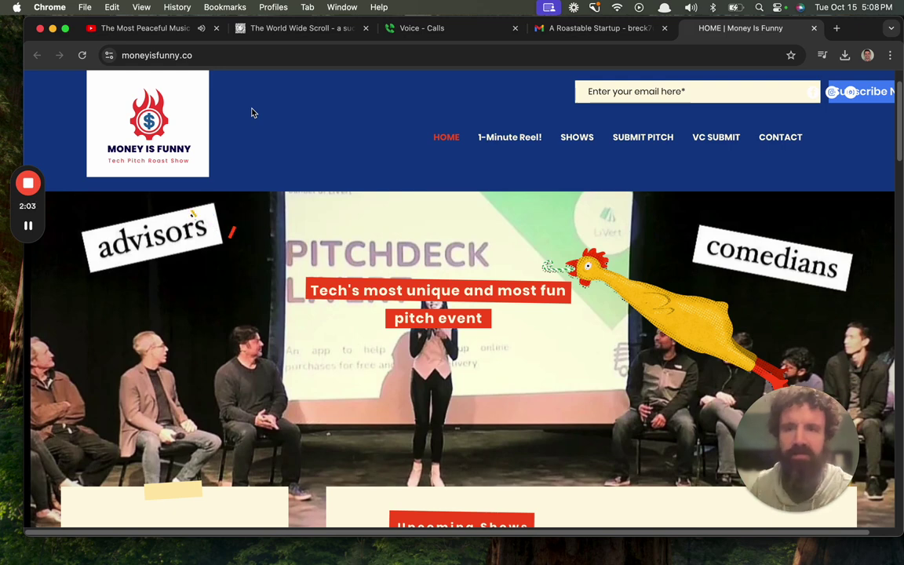
Load instantdomainsearch.com in a new tab.
{"action": "key", "text": "super+t"}
{"action": "type", "text": "nst"}
{"action": "key", "text": "BackSpace"}
{"action": "key", "text": "BackSpace"}
{"action": "key", "text": "BackSpace"}
{"action": "type", "text": "instsa"}
{"action": "key", "text": "Return"}
{"action": "key", "text": "super+l"}
{"action": "type", "text": "insta"}
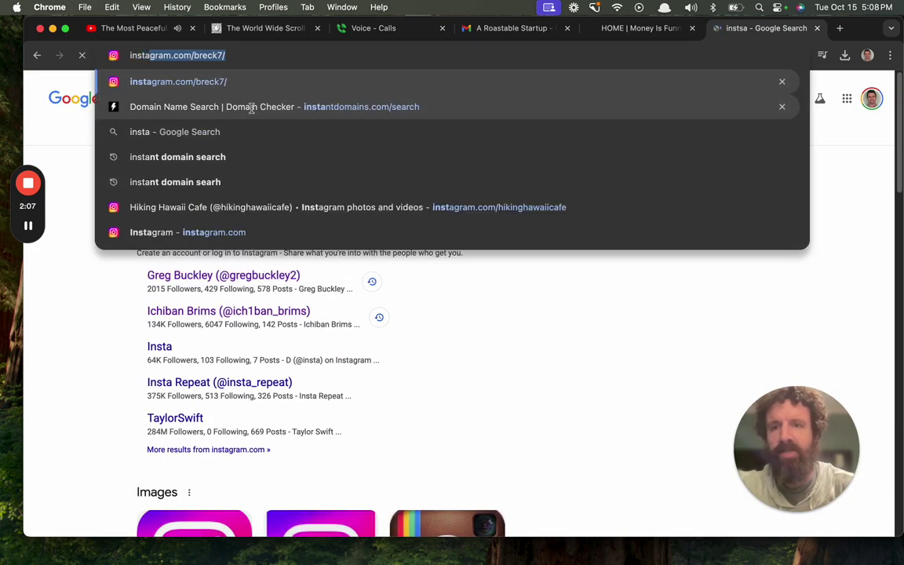
{"action": "type", "text": "nt"}
{"action": "key", "text": "Return"}
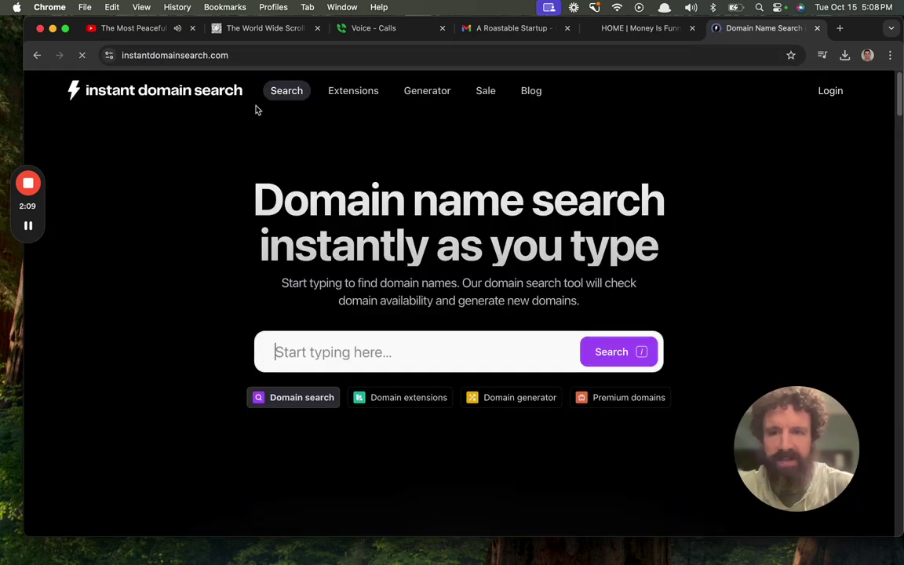
Search 'pitchroast' and see pitchroast.com listed as a $6,195 premium domain.
{"action": "type", "text": "pitchr"}
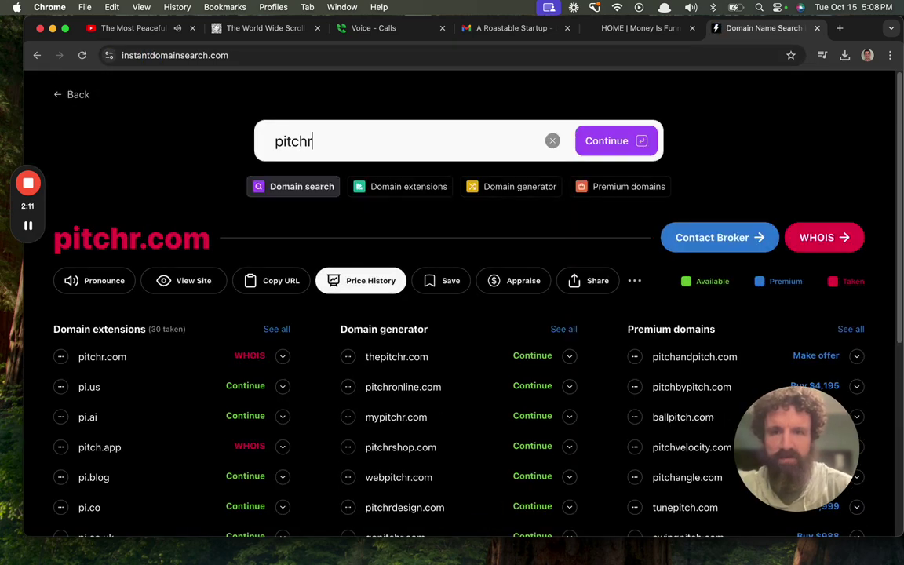
{"action": "type", "text": "oast"}
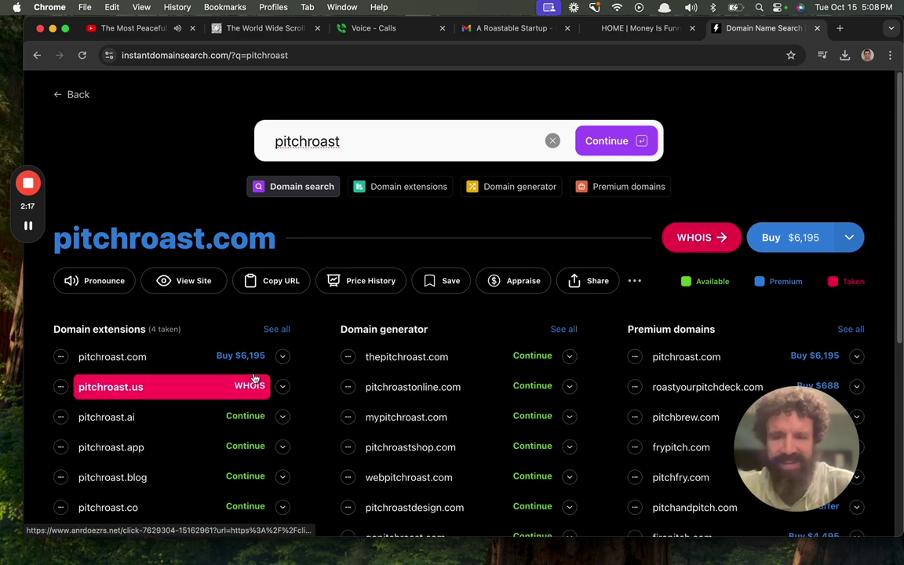
{"action": "scroll", "coordinate": [257, 373], "scroll_direction": "down", "scroll_amount": 3}
{"action": "scroll", "coordinate": [396, 267], "scroll_direction": "up", "scroll_amount": 3}
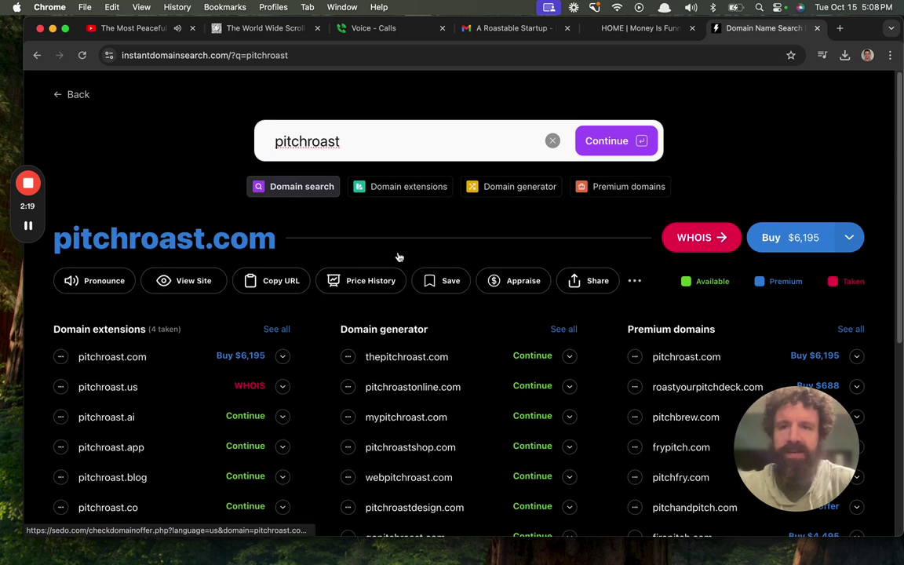
{"action": "key", "text": "super+l"}
Load Namecheap and search for 'pitchroast' domains.
{"action": "type", "text": "name"}
{"action": "key", "text": "Return"}
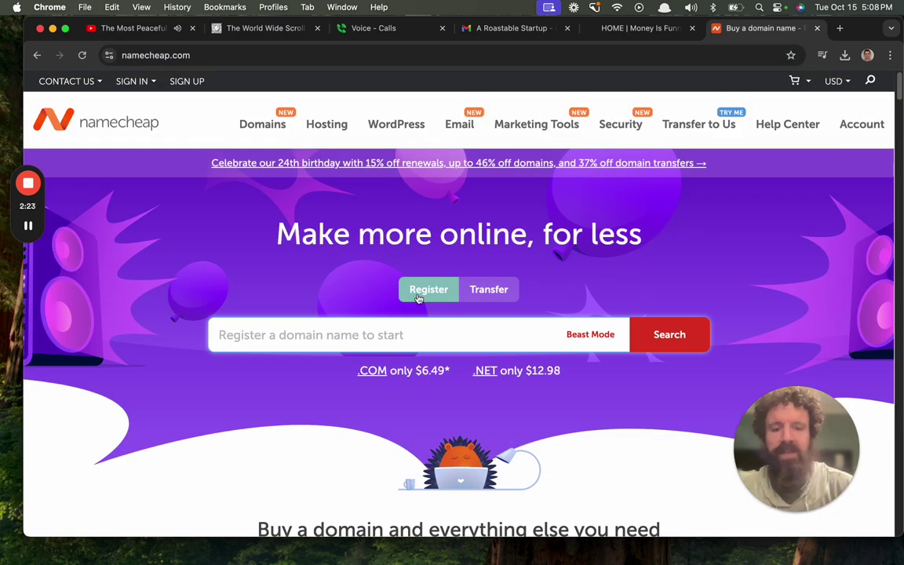
{"action": "type", "text": "pitchroast"}
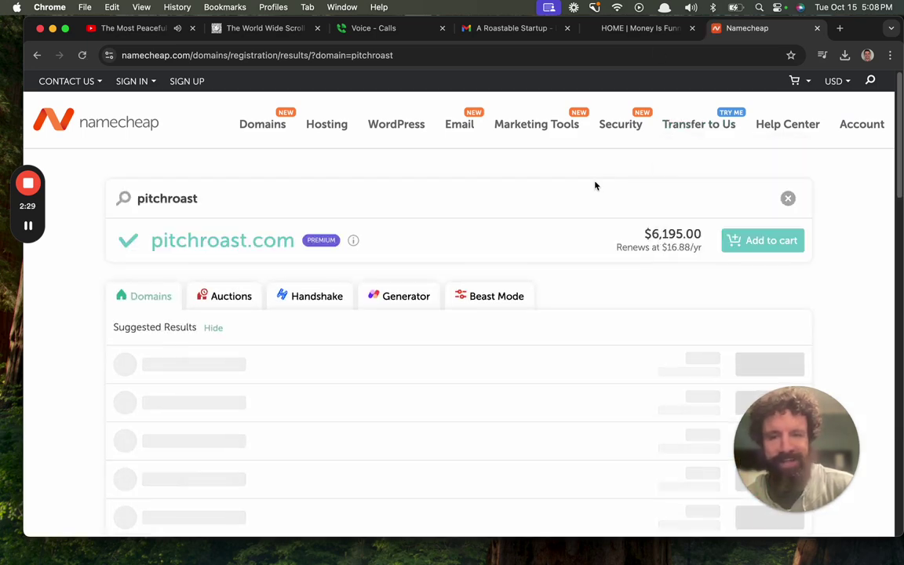
{"action": "scroll", "coordinate": [590, 176], "scroll_direction": "down", "scroll_amount": 1}
{"action": "scroll", "coordinate": [553, 234], "scroll_direction": "down", "scroll_amount": 2}
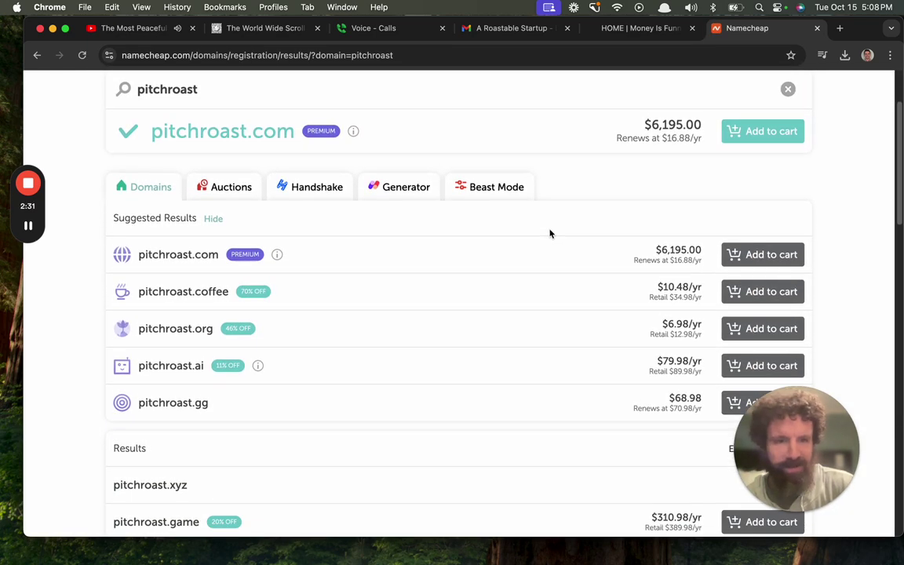
{"action": "scroll", "coordinate": [551, 234], "scroll_direction": "down", "scroll_amount": 2}
{"action": "scroll", "coordinate": [550, 233], "scroll_direction": "down", "scroll_amount": 3}
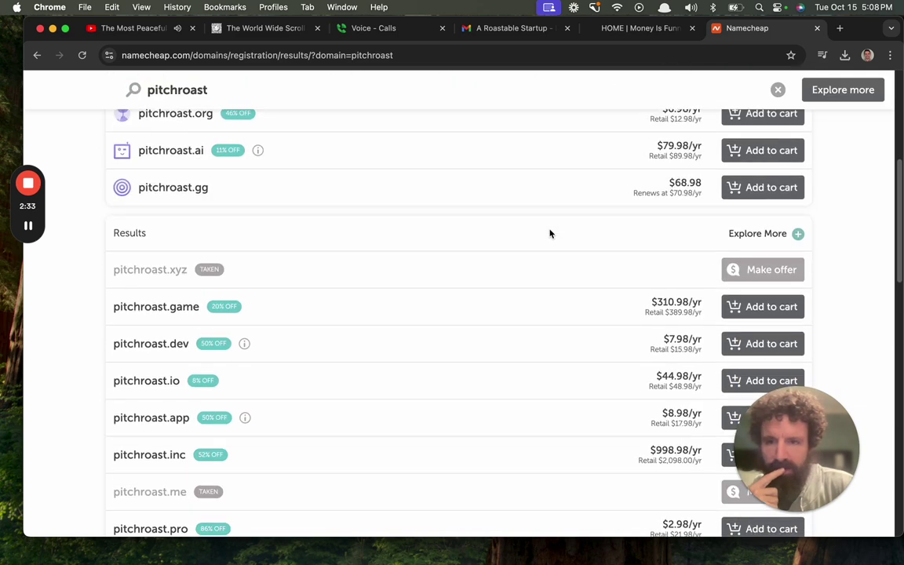
{"action": "scroll", "coordinate": [551, 233], "scroll_direction": "down", "scroll_amount": 1}
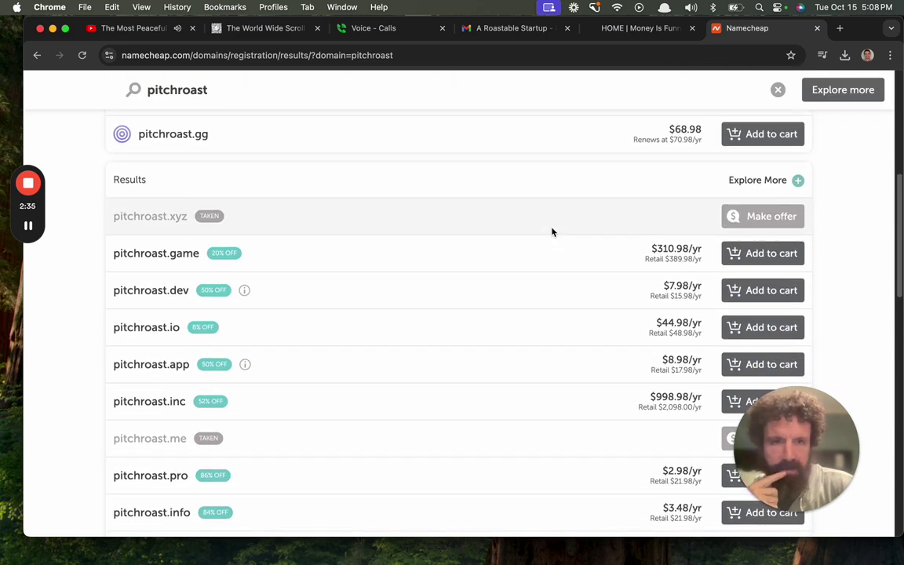
Filter results to $2-or-less extensions and add pitchroast.lol to the cart.
{"action": "left_click", "coordinate": [741, 182]}
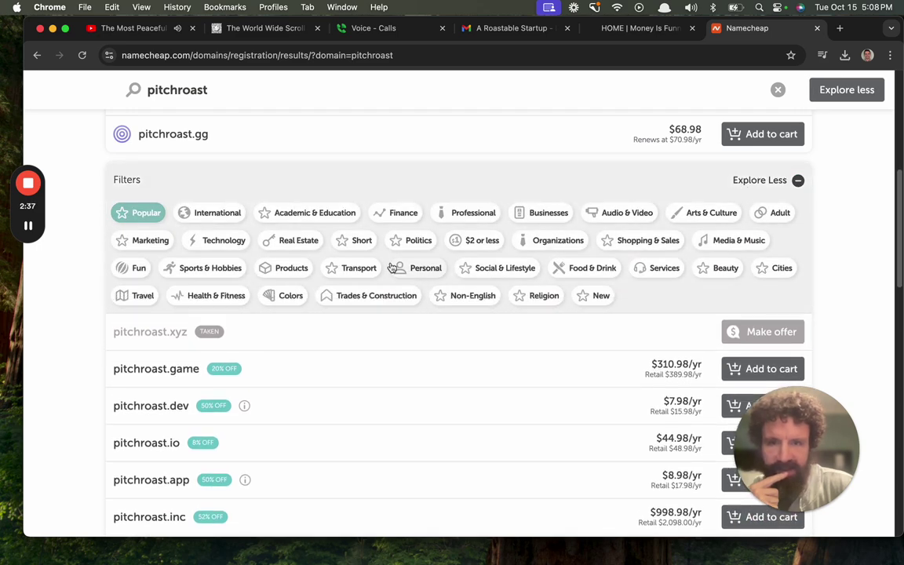
{"action": "left_click", "coordinate": [471, 248]}
{"action": "scroll", "coordinate": [114, 263], "scroll_direction": "down", "scroll_amount": 2}
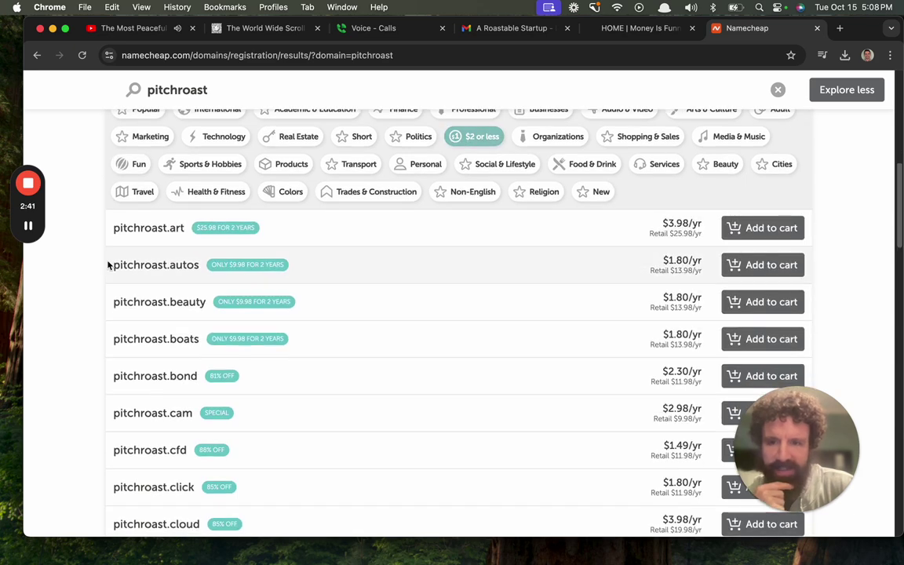
{"action": "scroll", "coordinate": [108, 264], "scroll_direction": "down", "scroll_amount": 5}
{"action": "scroll", "coordinate": [109, 264], "scroll_direction": "down", "scroll_amount": 3}
{"action": "scroll", "coordinate": [110, 263], "scroll_direction": "down", "scroll_amount": 3}
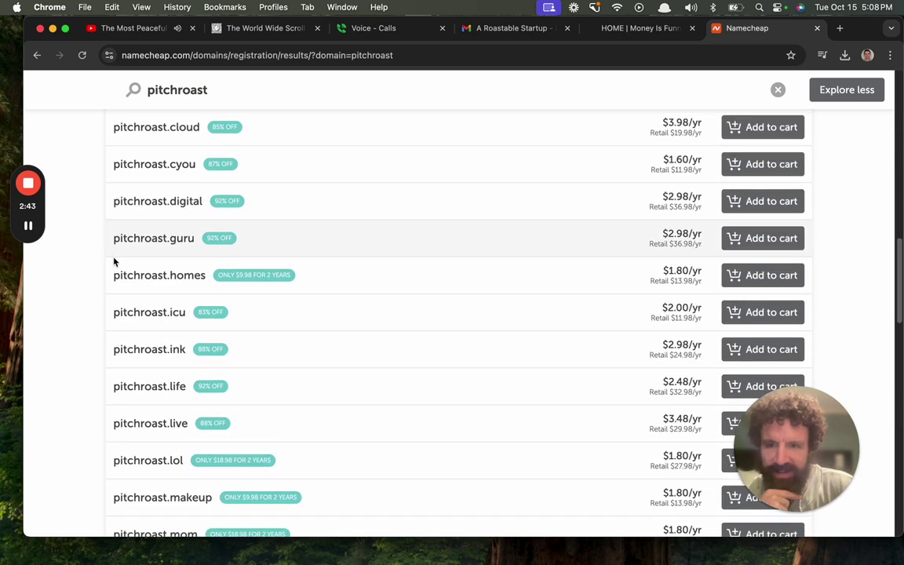
{"action": "scroll", "coordinate": [114, 262], "scroll_direction": "down", "scroll_amount": 3}
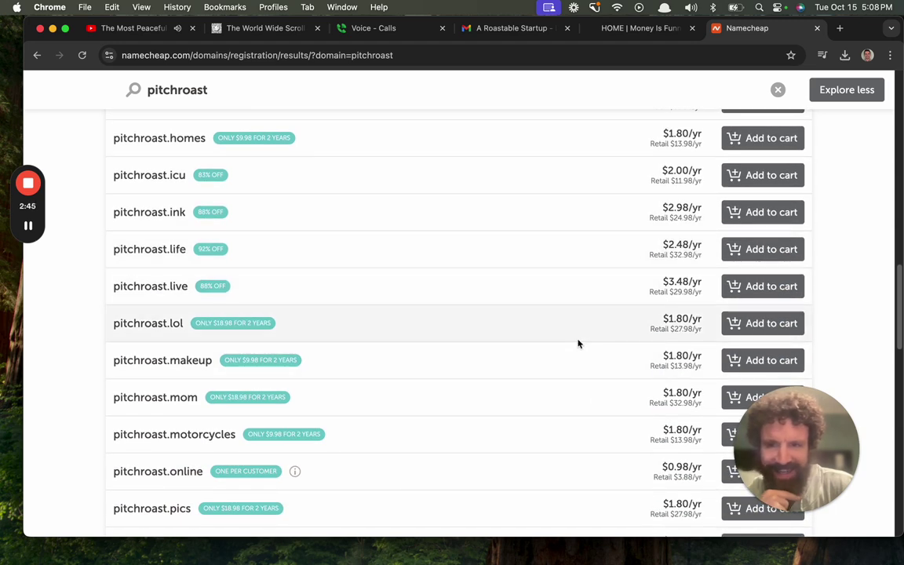
{"action": "left_click", "coordinate": [739, 322]}
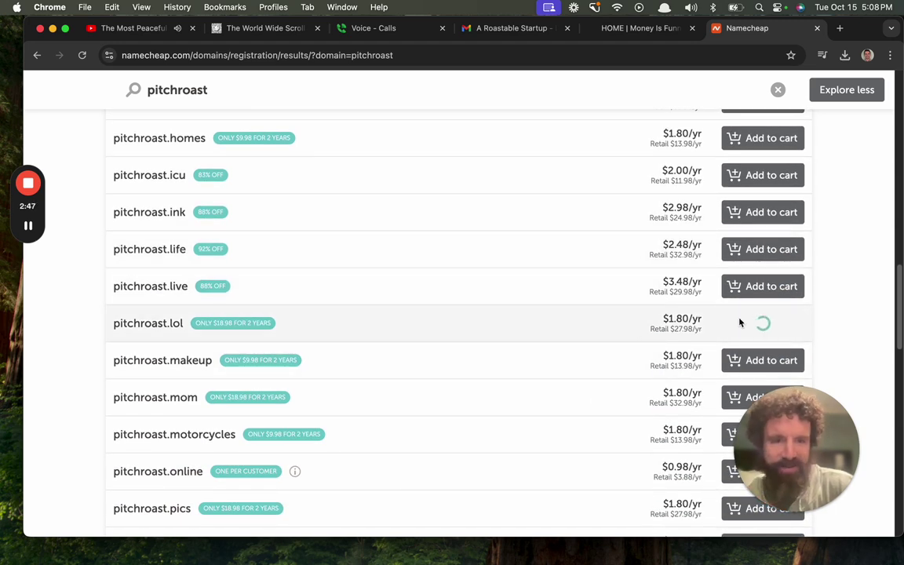
{"action": "scroll", "coordinate": [730, 325], "scroll_direction": "down", "scroll_amount": 1}
Check out, confirm the order and sign in with the saved username and password.
{"action": "mouse_move", "coordinate": [797, 449]}
{"action": "left_click", "coordinate": [859, 515]}
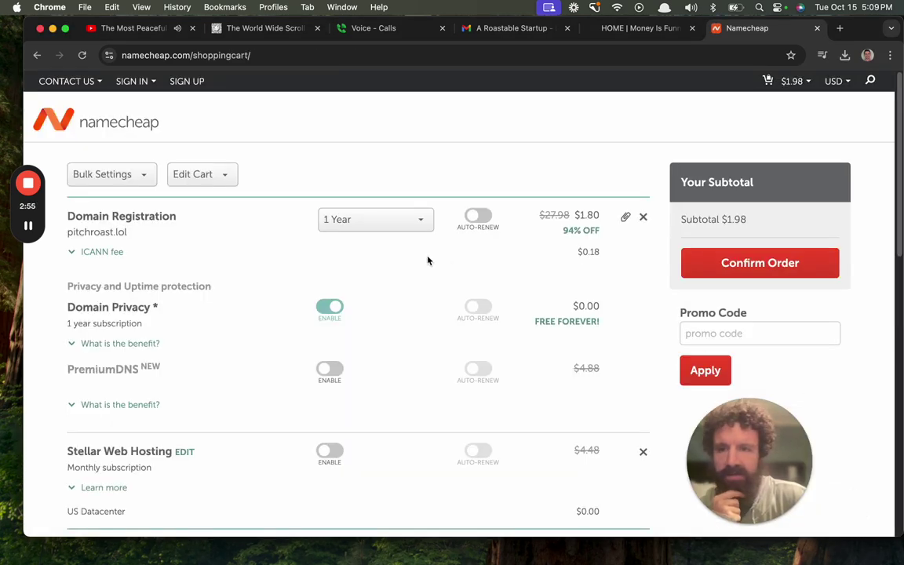
{"action": "scroll", "coordinate": [428, 259], "scroll_direction": "down", "scroll_amount": 2}
{"action": "scroll", "coordinate": [608, 266], "scroll_direction": "up", "scroll_amount": 2}
{"action": "left_click", "coordinate": [711, 273]}
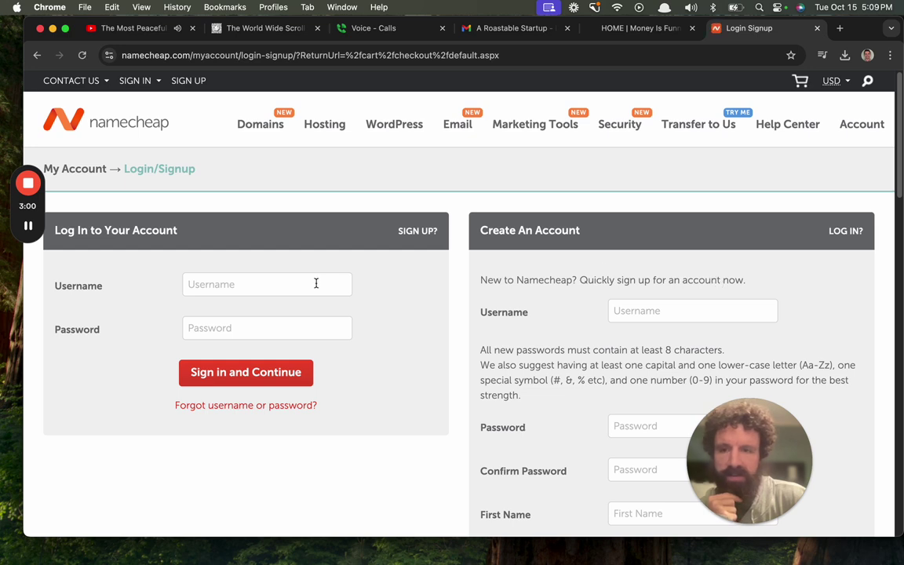
{"action": "left_click", "coordinate": [316, 284]}
{"action": "left_click", "coordinate": [311, 320]}
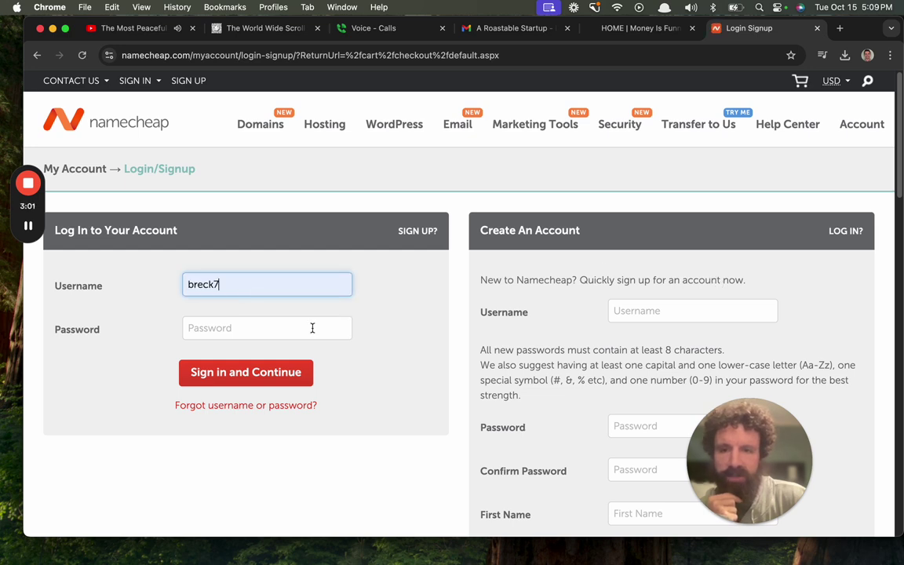
{"action": "left_click", "coordinate": [306, 361]}
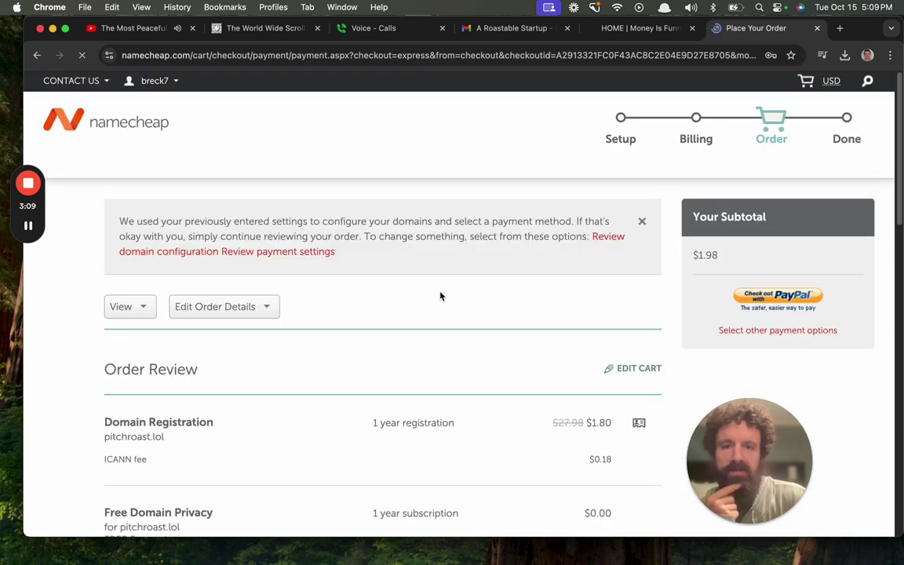
Review the $1.98 pitchroast.lol order and choose PayPal checkout.
{"action": "scroll", "coordinate": [439, 296], "scroll_direction": "down", "scroll_amount": 2}
{"action": "scroll", "coordinate": [439, 296], "scroll_direction": "down", "scroll_amount": 1}
{"action": "scroll", "coordinate": [439, 296], "scroll_direction": "down", "scroll_amount": 1}
{"action": "scroll", "coordinate": [438, 295], "scroll_direction": "up", "scroll_amount": 3}
{"action": "scroll", "coordinate": [437, 295], "scroll_direction": "up", "scroll_amount": 2}
{"action": "scroll", "coordinate": [531, 161], "scroll_direction": "down", "scroll_amount": 5}
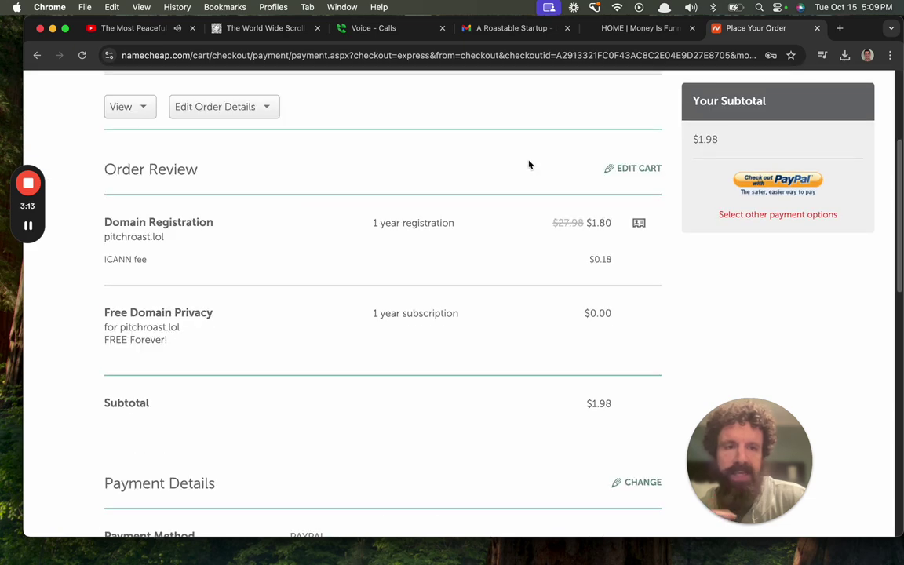
{"action": "scroll", "coordinate": [527, 169], "scroll_direction": "down", "scroll_amount": 3}
{"action": "scroll", "coordinate": [666, 213], "scroll_direction": "up", "scroll_amount": 6}
{"action": "left_click", "coordinate": [755, 296]}
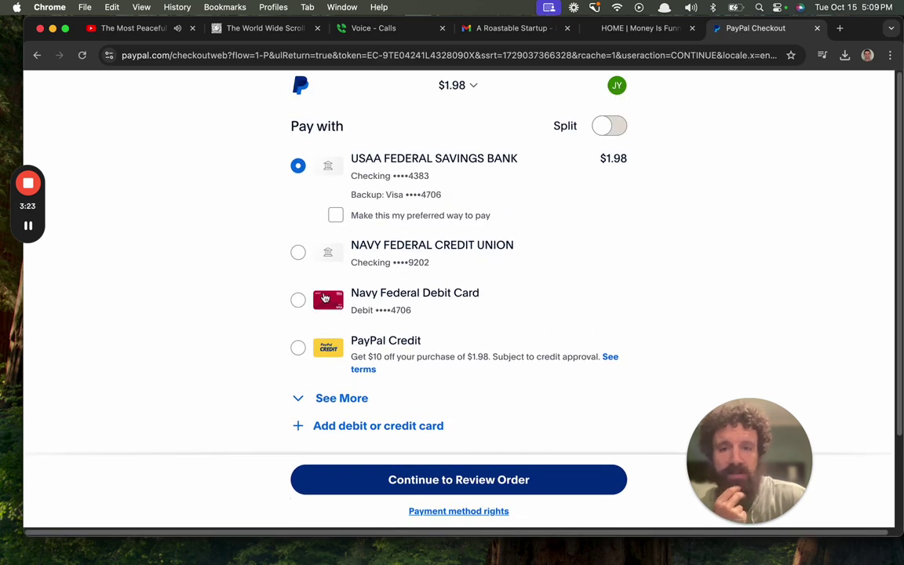
Choose the Navy Federal debit card in PayPal and continue to complete payment.
{"action": "left_click", "coordinate": [298, 303]}
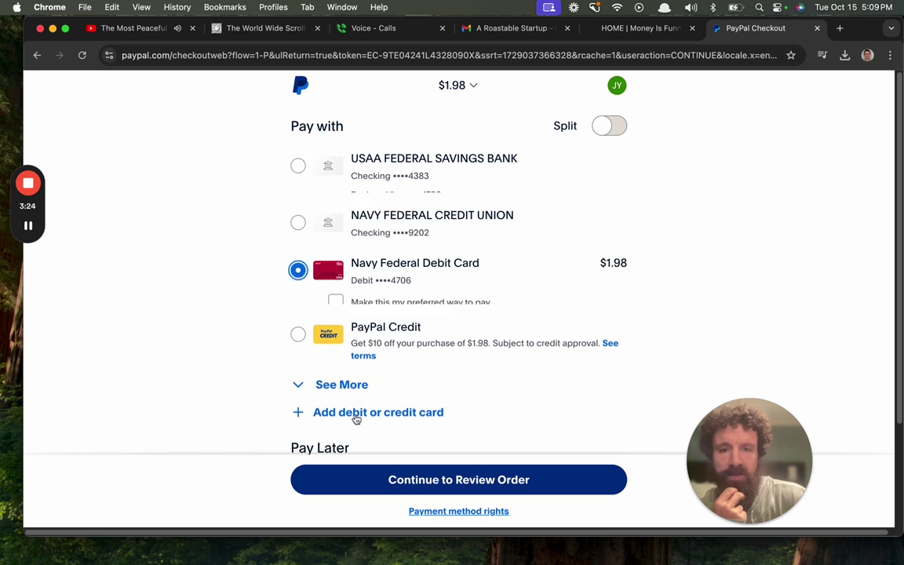
{"action": "left_click", "coordinate": [432, 477]}
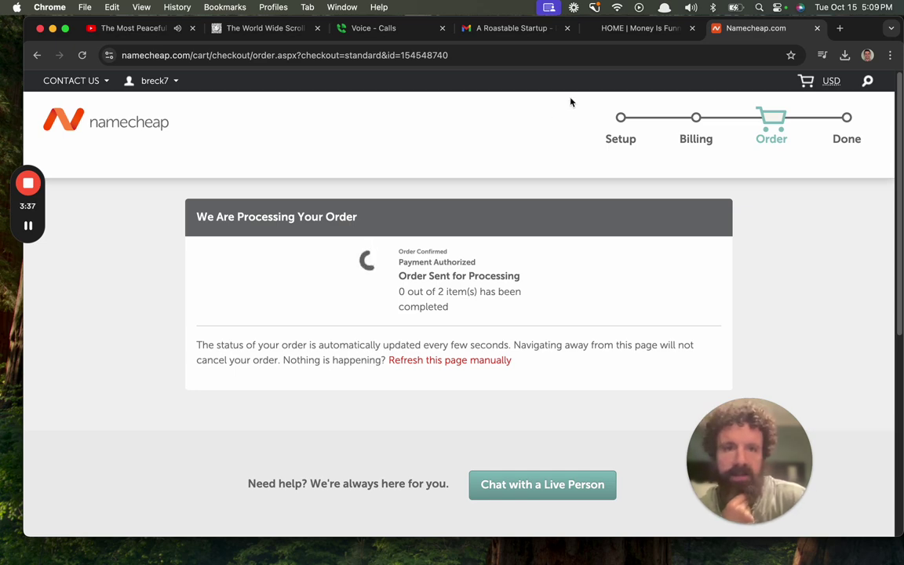
Open Namecheap's DNS setup guide, then ping togger.com in Terminal to get 146.190.0.237.
{"action": "scroll", "coordinate": [541, 278], "scroll_direction": "down", "scroll_amount": 2}
{"action": "scroll", "coordinate": [541, 278], "scroll_direction": "down", "scroll_amount": 5}
{"action": "scroll", "coordinate": [541, 276], "scroll_direction": "up", "scroll_amount": 7}
{"action": "scroll", "coordinate": [605, 195], "scroll_direction": "down", "scroll_amount": 3}
{"action": "scroll", "coordinate": [605, 196], "scroll_direction": "down", "scroll_amount": 6}
{"action": "scroll", "coordinate": [606, 197], "scroll_direction": "down", "scroll_amount": 1}
{"action": "scroll", "coordinate": [544, 173], "scroll_direction": "up", "scroll_amount": 10}
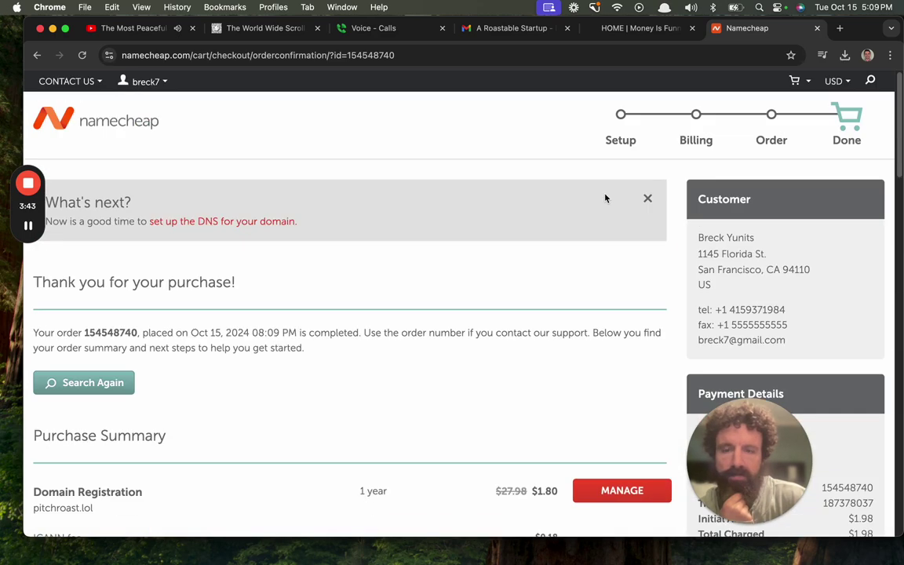
{"action": "scroll", "coordinate": [379, 289], "scroll_direction": "down", "scroll_amount": 1}
{"action": "scroll", "coordinate": [379, 289], "scroll_direction": "down", "scroll_amount": 8}
{"action": "left_click", "coordinate": [161, 401]}
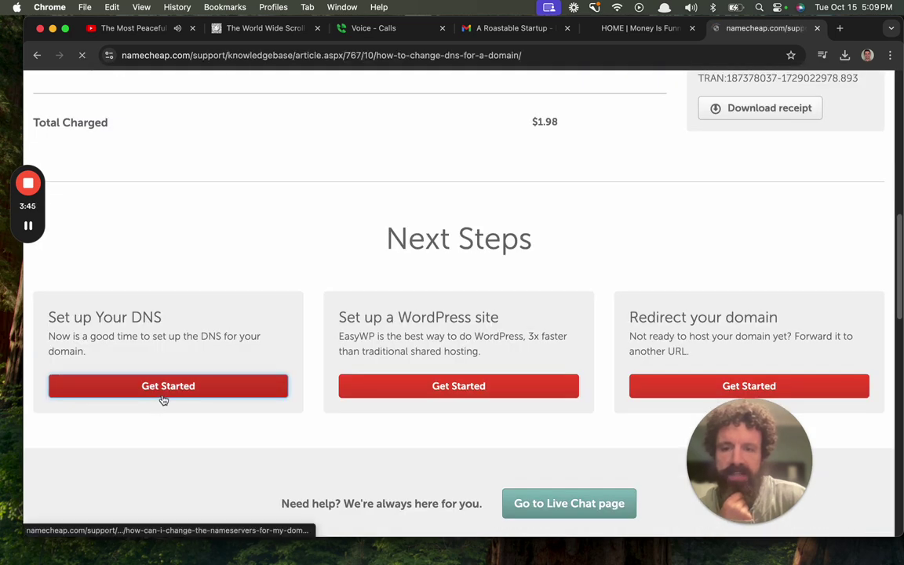
{"action": "key", "text": "super+Tab"}
{"action": "key", "text": "super+Tab"}
{"action": "key", "text": "super+Tab"}
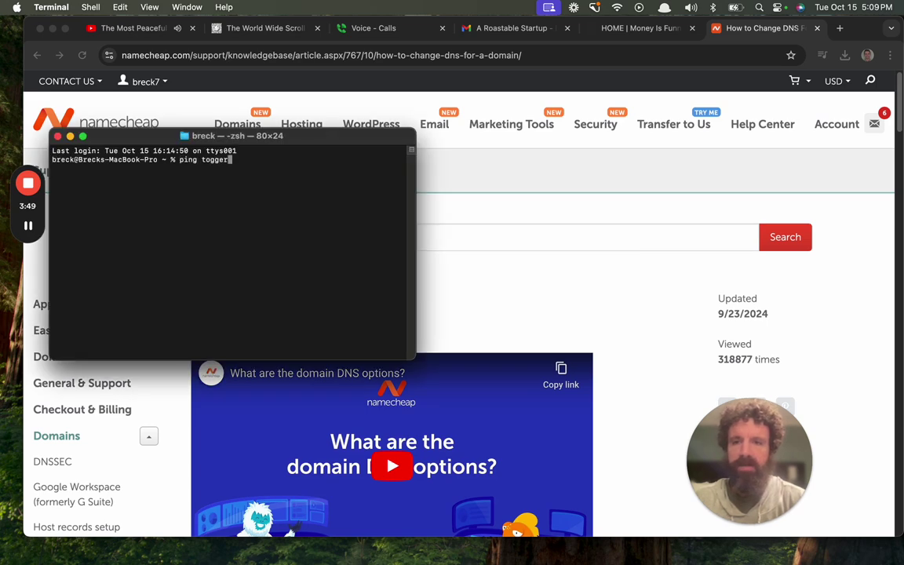
{"action": "type", "text": ".com"}
{"action": "key", "text": "ctrl+c"}
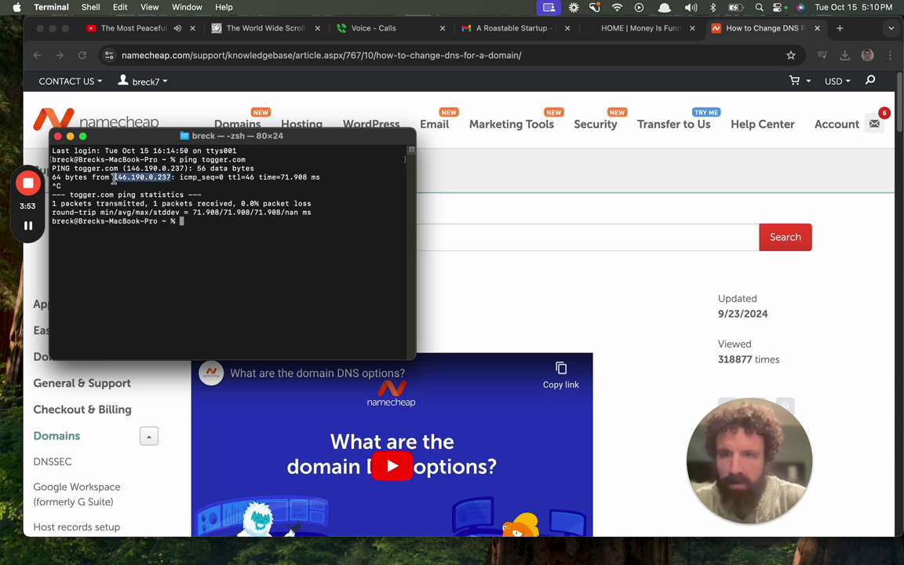
Return to Chrome and open the Namecheap account dashboard listing pitchroast.lol.
{"action": "left_click", "coordinate": [537, 271]}
{"action": "scroll", "coordinate": [478, 279], "scroll_direction": "down", "scroll_amount": 3}
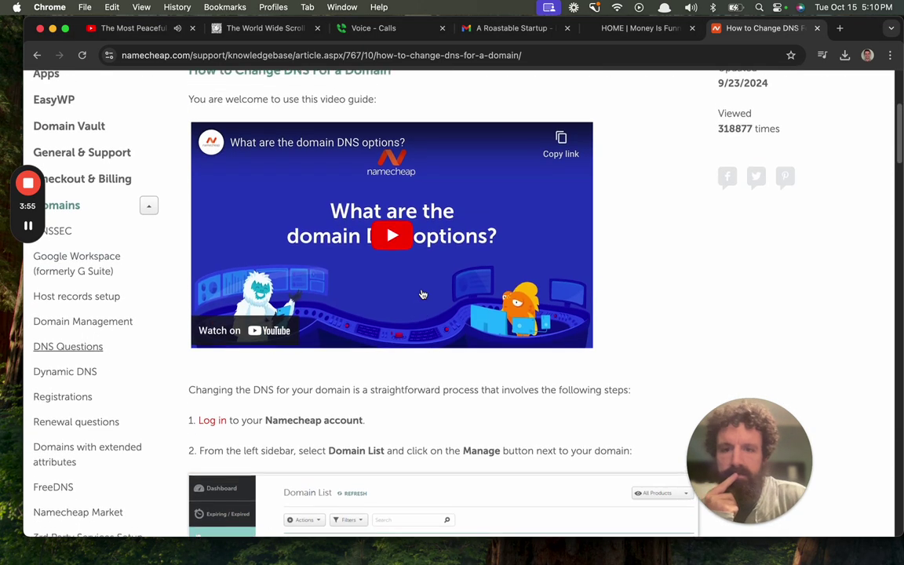
{"action": "scroll", "coordinate": [424, 314], "scroll_direction": "up", "scroll_amount": 3}
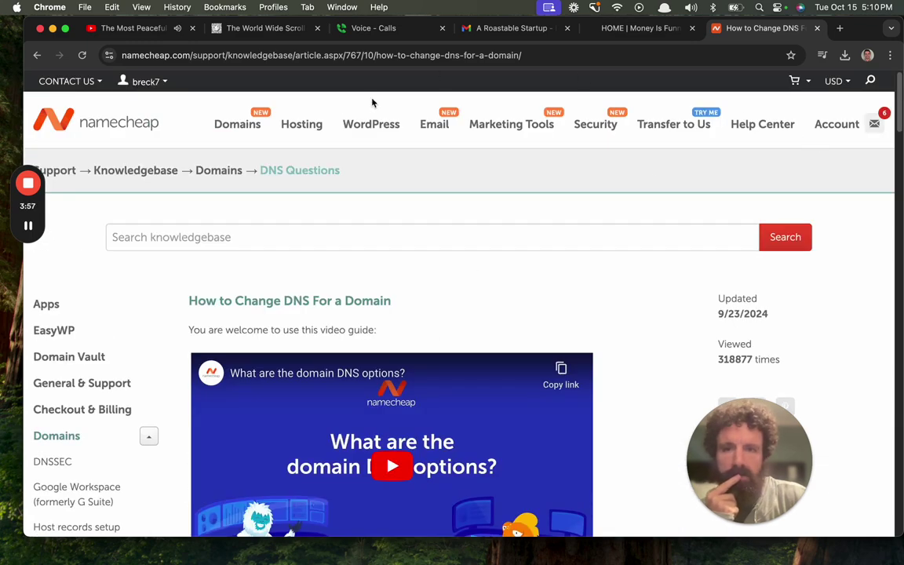
{"action": "mouse_move", "coordinate": [237, 124]}
{"action": "left_click", "coordinate": [255, 132]}
{"action": "mouse_move", "coordinate": [836, 124]}
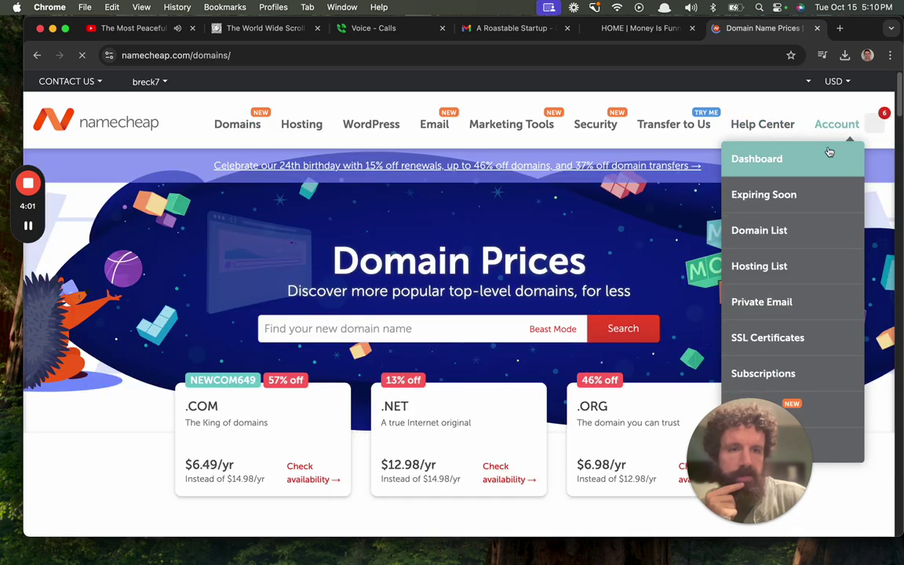
{"action": "left_click", "coordinate": [813, 160]}
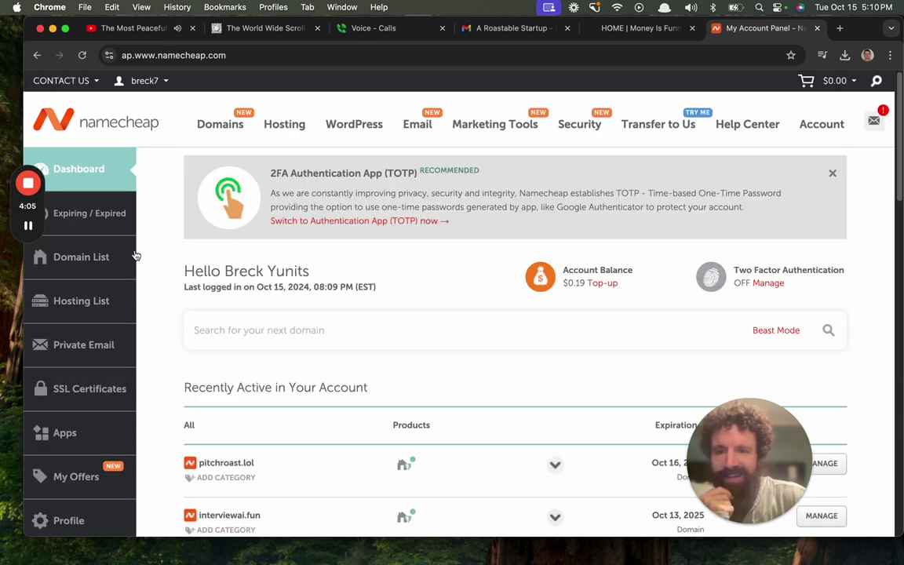
{"action": "scroll", "coordinate": [257, 310], "scroll_direction": "down", "scroll_amount": 3}
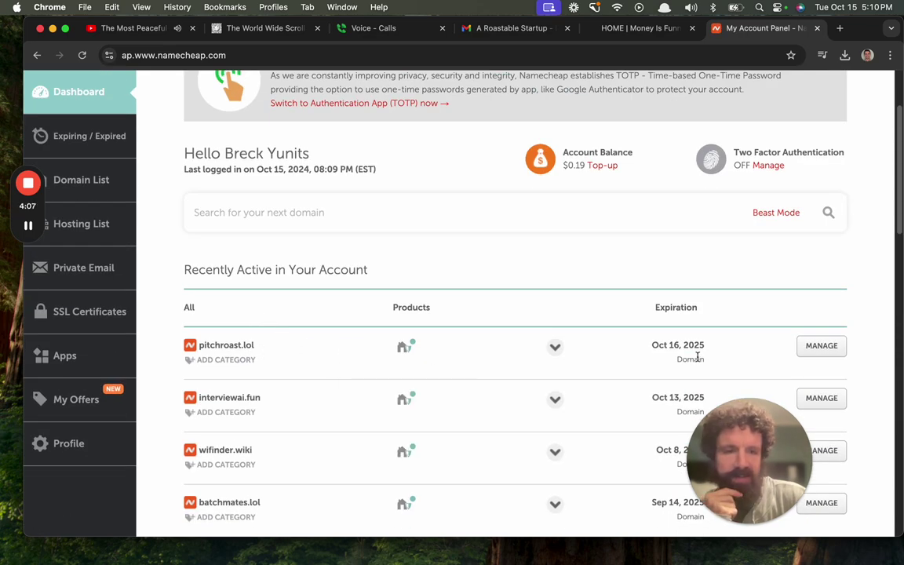
Open pitchroast.lol's Advanced DNS and delete the URL Redirect record.
{"action": "left_click", "coordinate": [810, 353]}
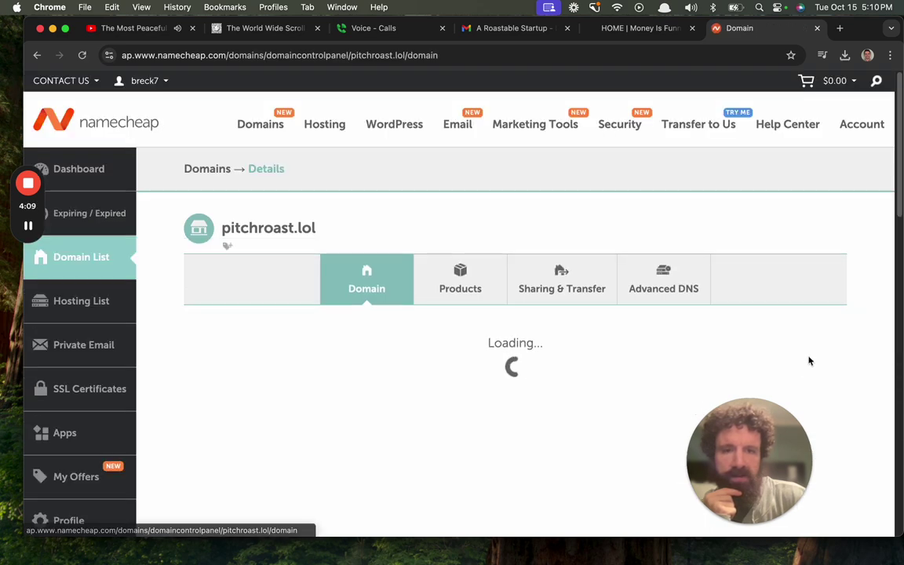
{"action": "left_click", "coordinate": [649, 282]}
{"action": "scroll", "coordinate": [648, 284], "scroll_direction": "down", "scroll_amount": 2}
{"action": "scroll", "coordinate": [664, 294], "scroll_direction": "down", "scroll_amount": 4}
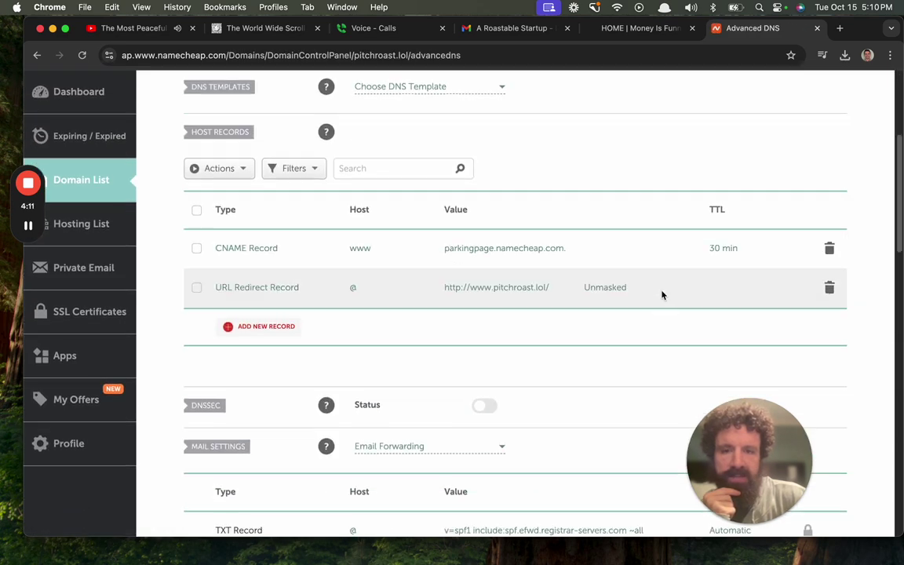
{"action": "left_click", "coordinate": [829, 289]}
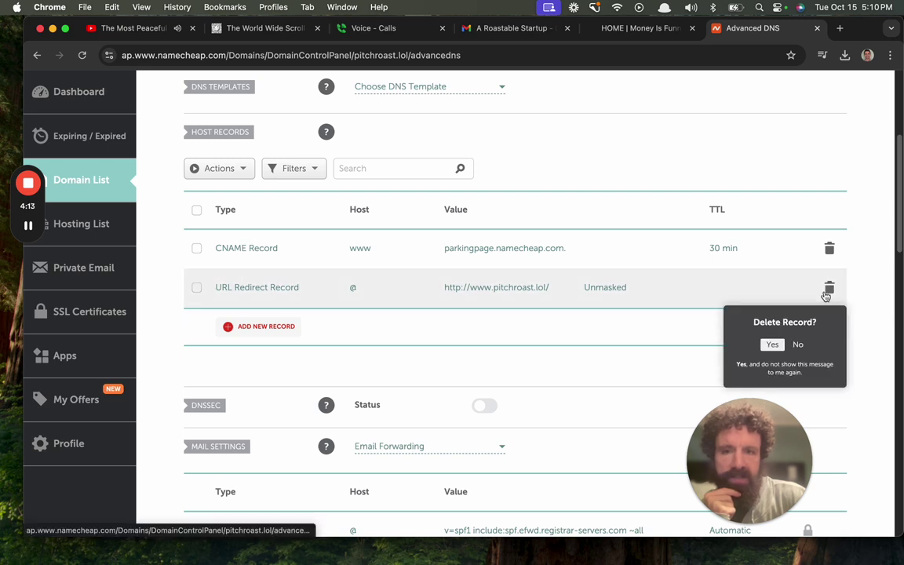
{"action": "left_click", "coordinate": [742, 344]}
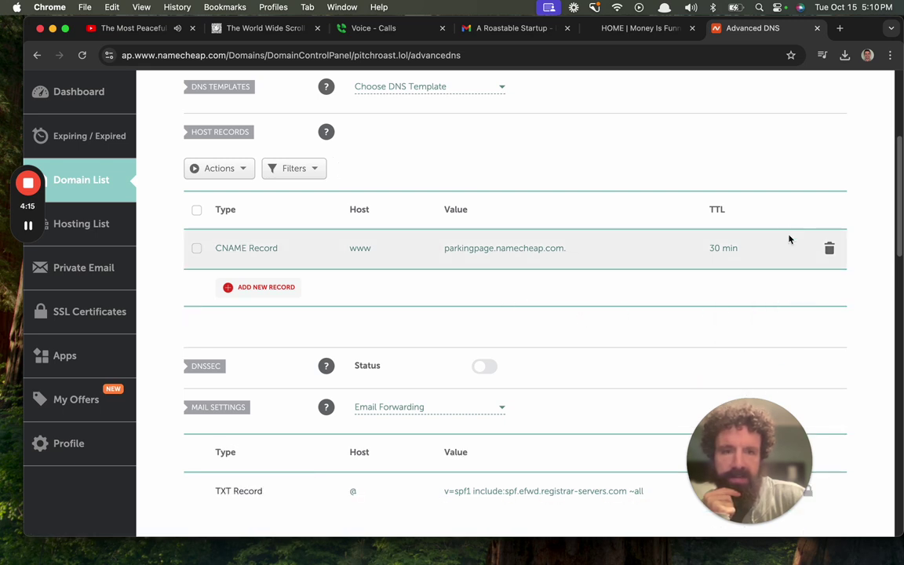
Add and save an A record @ pointing to 146.190.0.237, then delete the www CNAME.
{"action": "left_click", "coordinate": [232, 288]}
{"action": "left_click", "coordinate": [267, 296]}
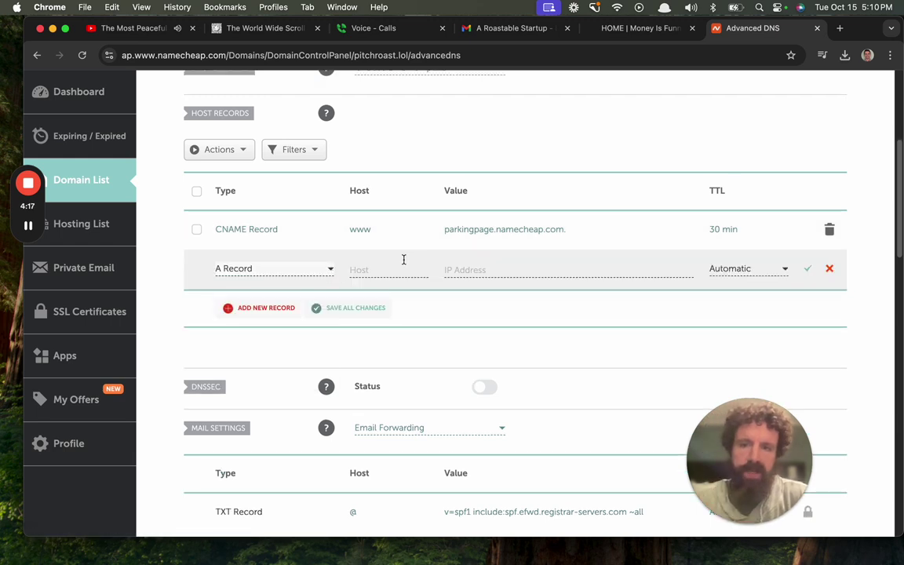
{"action": "left_click", "coordinate": [480, 268]}
{"action": "left_click", "coordinate": [525, 297]}
{"action": "left_click", "coordinate": [369, 269]}
{"action": "type", "text": "@"}
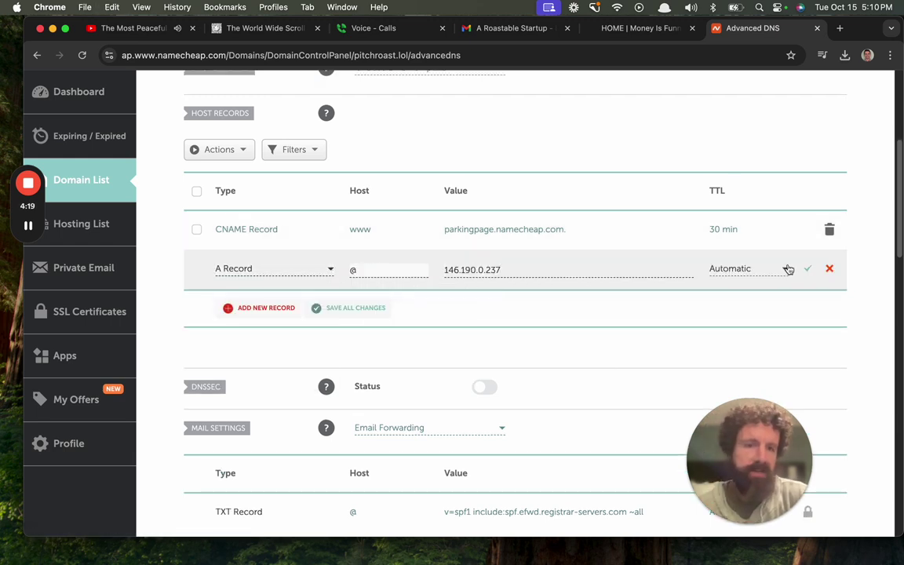
{"action": "left_click", "coordinate": [808, 269]}
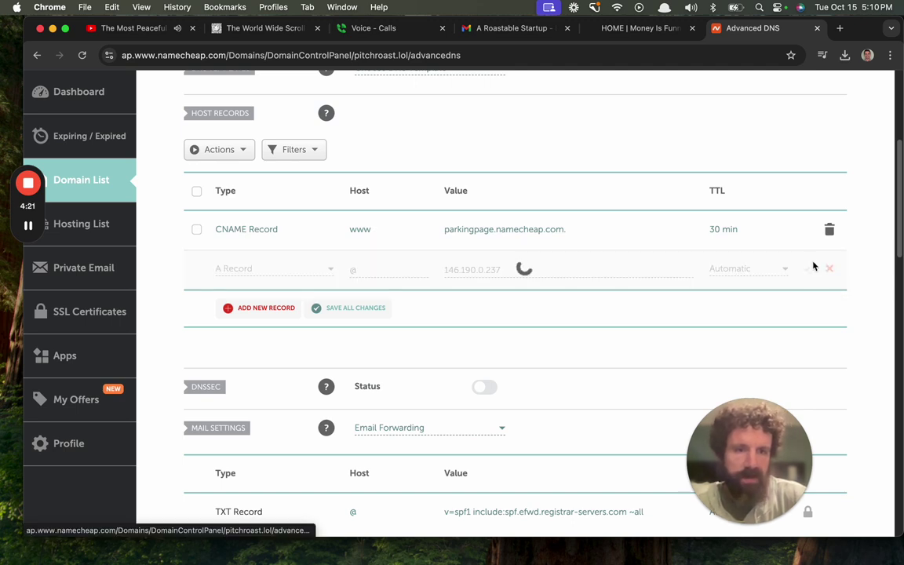
{"action": "left_click", "coordinate": [829, 229]}
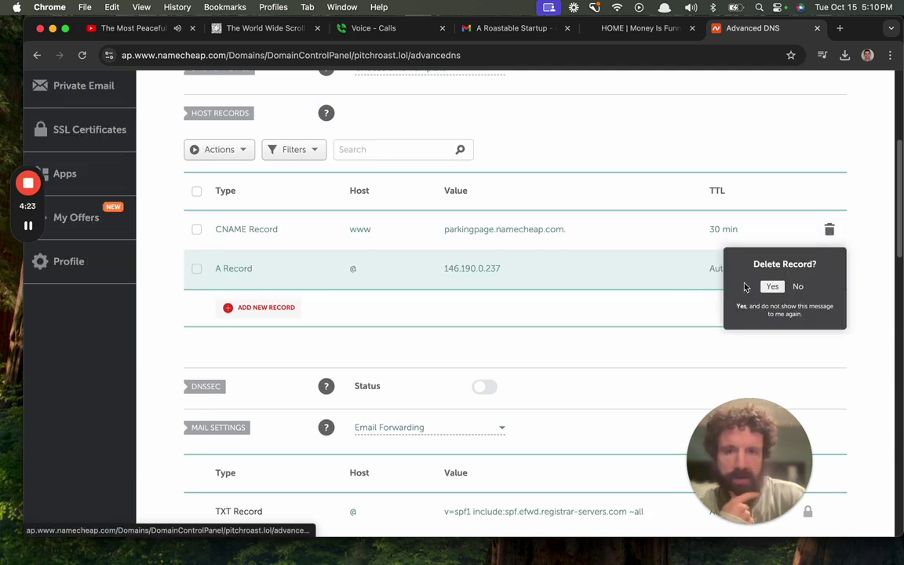
{"action": "left_click", "coordinate": [767, 288]}
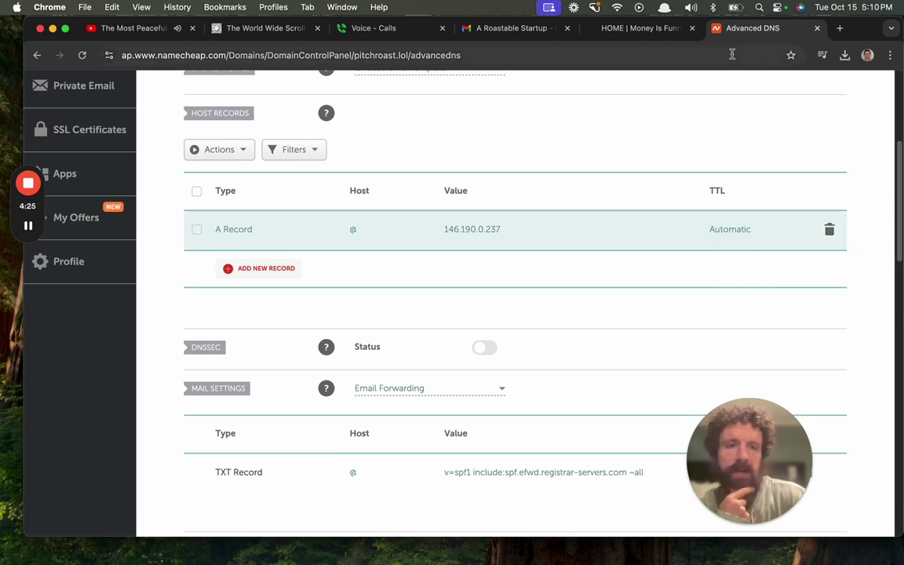
Bring up the Money Is Funny homepage and read down through its roast-show About story.
{"action": "left_click", "coordinate": [642, 29]}
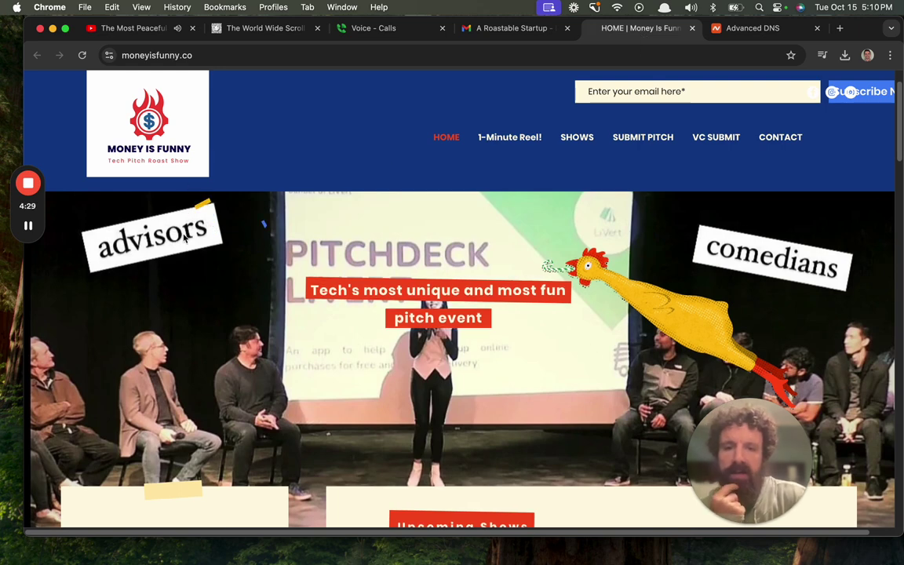
{"action": "scroll", "coordinate": [330, 213], "scroll_direction": "down", "scroll_amount": 2}
{"action": "scroll", "coordinate": [374, 246], "scroll_direction": "down", "scroll_amount": 5}
{"action": "scroll", "coordinate": [372, 245], "scroll_direction": "down", "scroll_amount": 2}
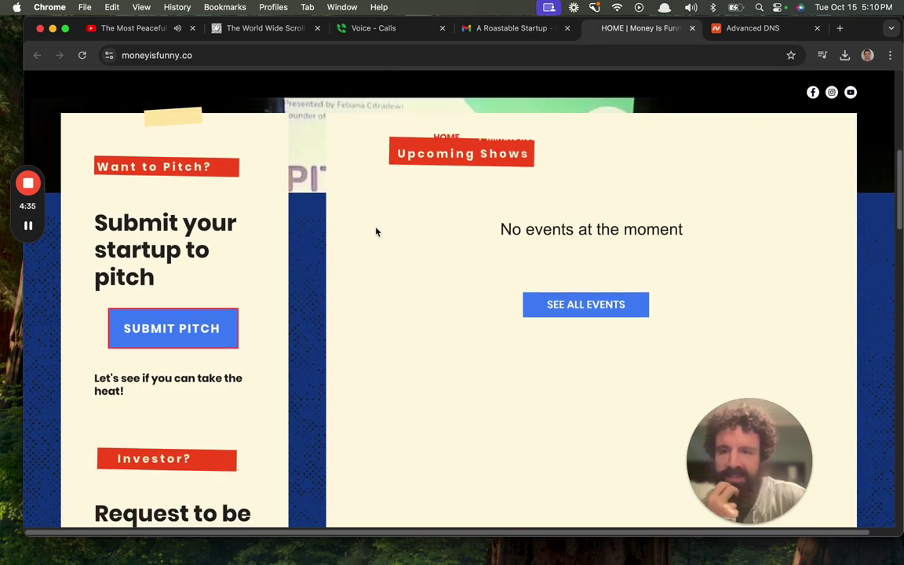
{"action": "scroll", "coordinate": [369, 243], "scroll_direction": "down", "scroll_amount": 2}
{"action": "scroll", "coordinate": [367, 249], "scroll_direction": "down", "scroll_amount": 2}
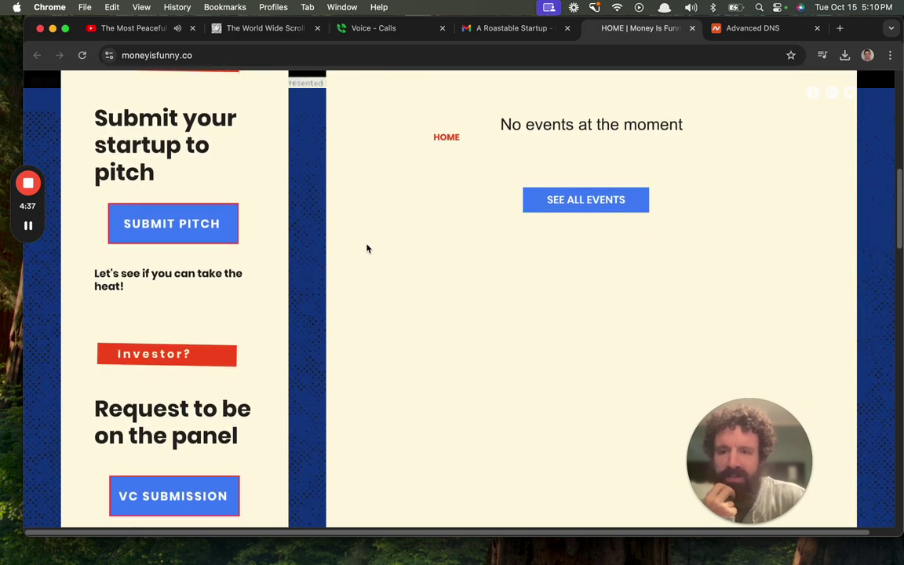
{"action": "scroll", "coordinate": [251, 297], "scroll_direction": "down", "scroll_amount": 3}
{"action": "scroll", "coordinate": [211, 330], "scroll_direction": "down", "scroll_amount": 5}
{"action": "scroll", "coordinate": [195, 271], "scroll_direction": "down", "scroll_amount": 2}
{"action": "scroll", "coordinate": [208, 291], "scroll_direction": "up", "scroll_amount": 2}
{"action": "scroll", "coordinate": [181, 222], "scroll_direction": "down", "scroll_amount": 5}
{"action": "scroll", "coordinate": [184, 218], "scroll_direction": "down", "scroll_amount": 5}
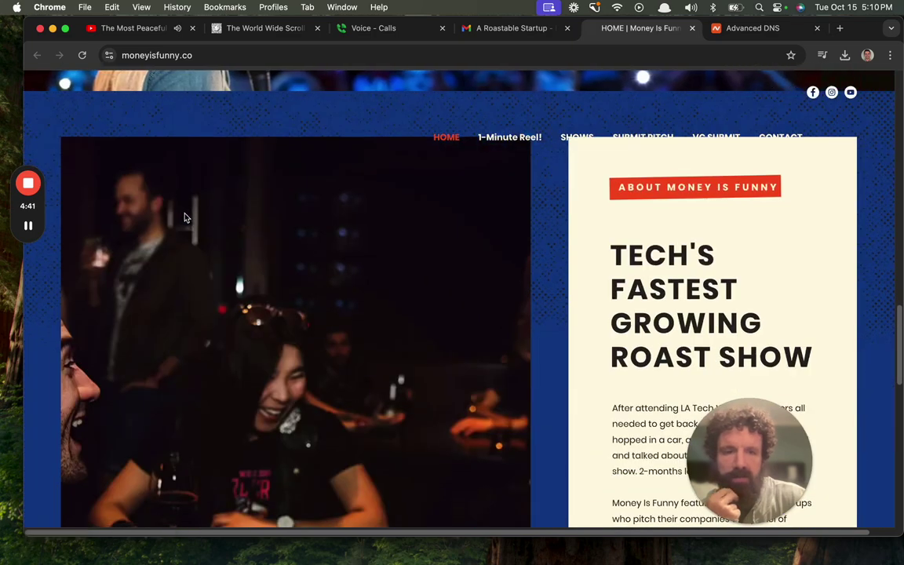
{"action": "scroll", "coordinate": [550, 192], "scroll_direction": "down", "scroll_amount": 1}
{"action": "scroll", "coordinate": [624, 189], "scroll_direction": "down", "scroll_amount": 3}
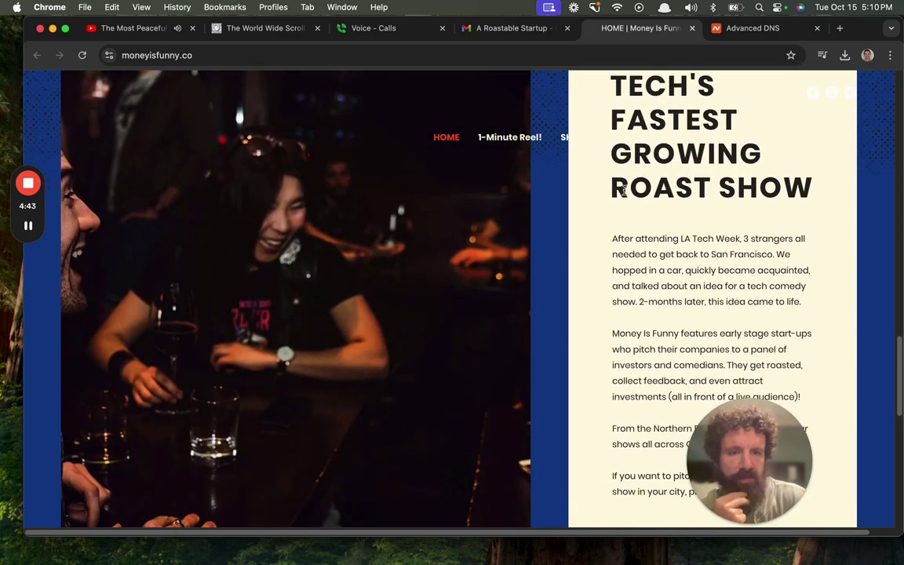
{"action": "scroll", "coordinate": [625, 190], "scroll_direction": "down", "scroll_amount": 1}
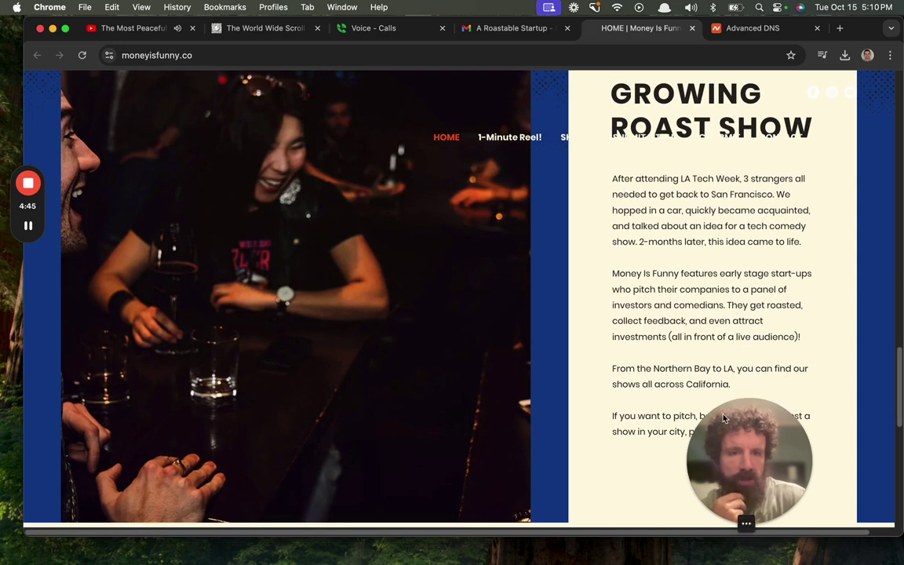
Continue reading the Money Is Funny page down to the contact and tickets footer.
{"action": "left_click_drag", "start_coordinate": [725, 420], "coordinate": [105, 389]}
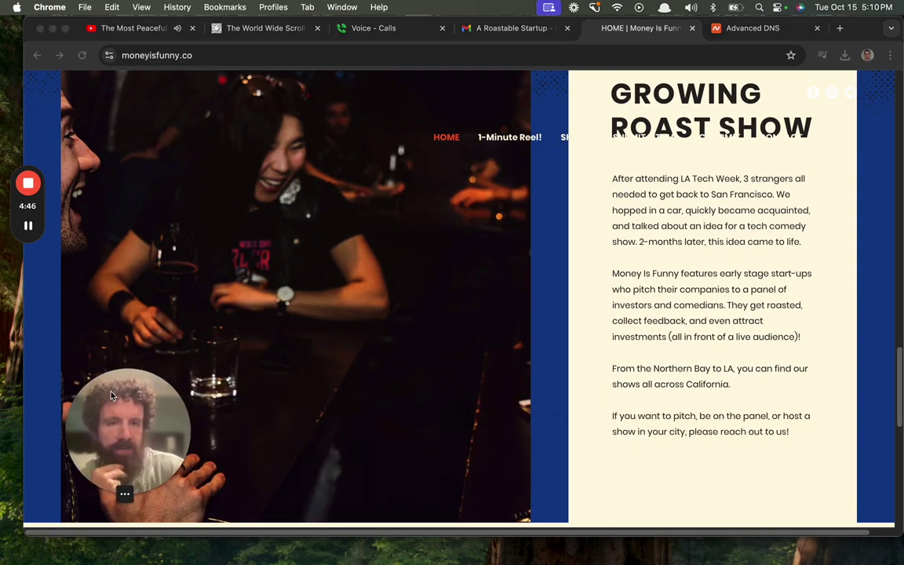
{"action": "left_click", "coordinate": [673, 225]}
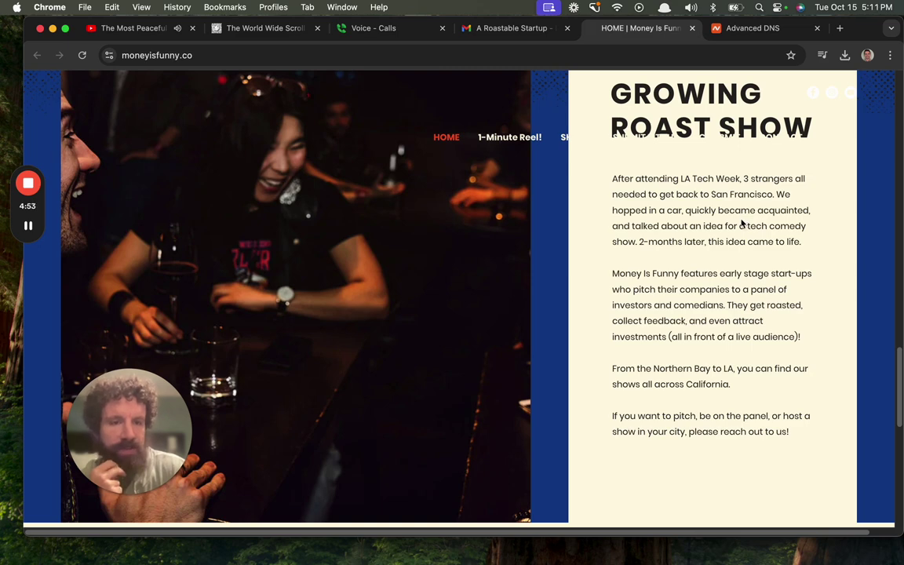
{"action": "scroll", "coordinate": [742, 226], "scroll_direction": "down", "scroll_amount": 1}
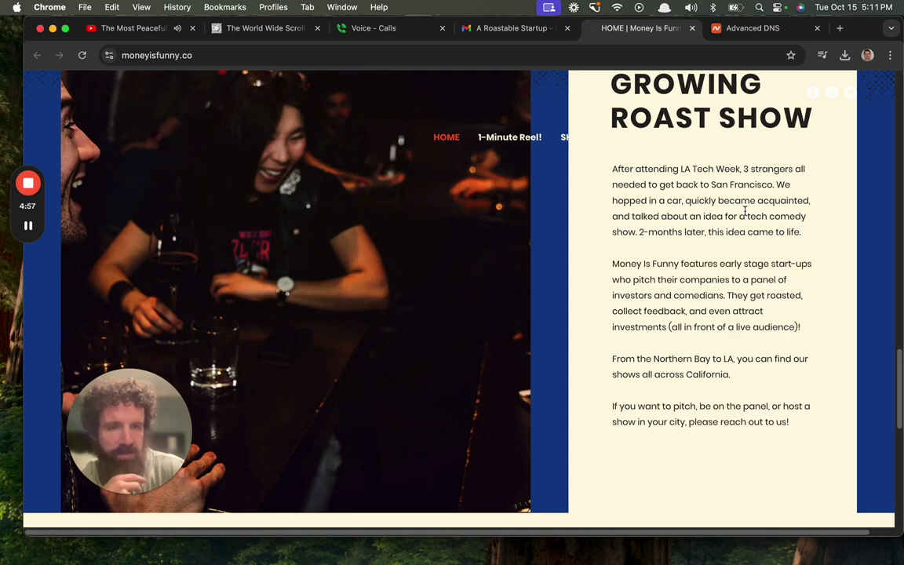
{"action": "scroll", "coordinate": [745, 209], "scroll_direction": "down", "scroll_amount": 2}
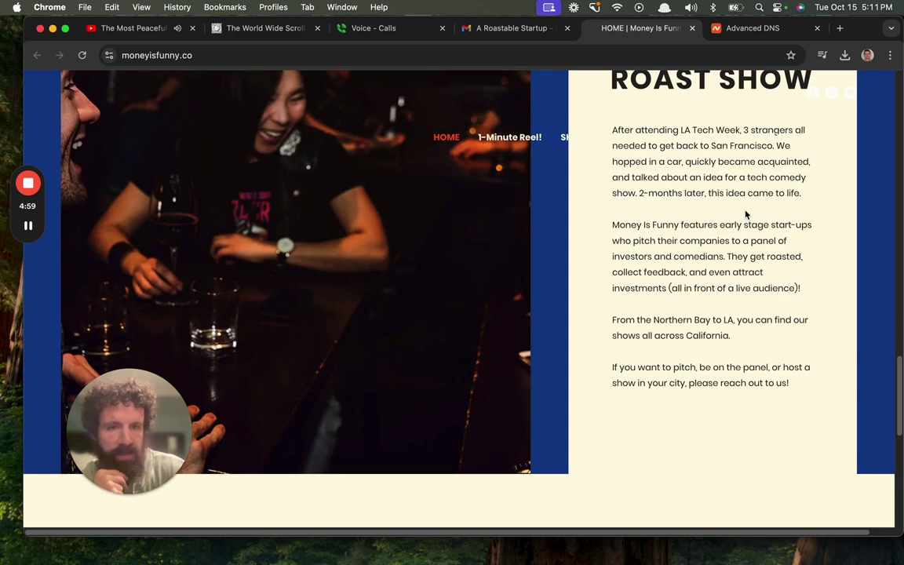
{"action": "scroll", "coordinate": [745, 210], "scroll_direction": "down", "scroll_amount": 1}
{"action": "scroll", "coordinate": [745, 211], "scroll_direction": "down", "scroll_amount": 1}
{"action": "scroll", "coordinate": [745, 210], "scroll_direction": "down", "scroll_amount": 1}
{"action": "scroll", "coordinate": [745, 212], "scroll_direction": "down", "scroll_amount": 2}
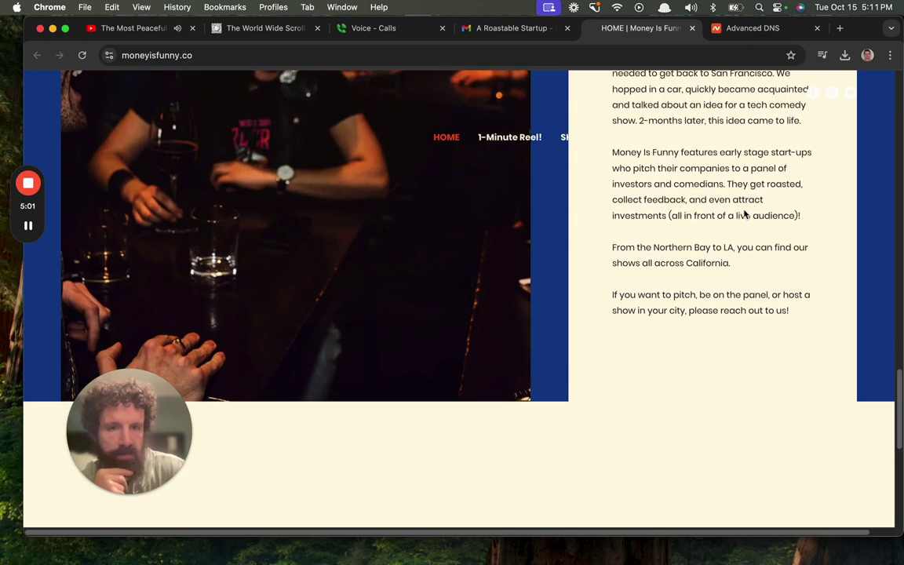
{"action": "scroll", "coordinate": [745, 214], "scroll_direction": "down", "scroll_amount": 2}
{"action": "scroll", "coordinate": [746, 214], "scroll_direction": "down", "scroll_amount": 1}
{"action": "scroll", "coordinate": [746, 214], "scroll_direction": "down", "scroll_amount": 1}
{"action": "scroll", "coordinate": [745, 214], "scroll_direction": "down", "scroll_amount": 5}
{"action": "scroll", "coordinate": [745, 213], "scroll_direction": "down", "scroll_amount": 1}
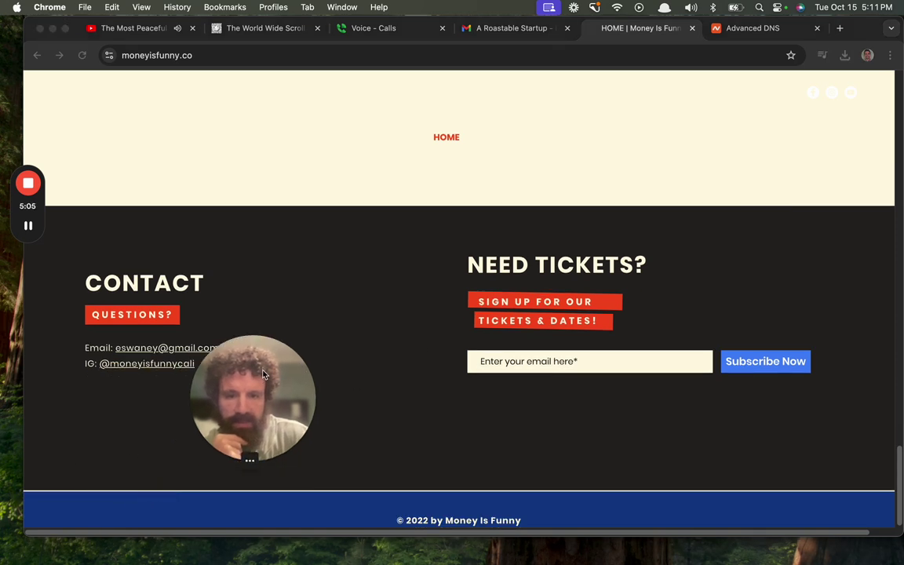
{"action": "mouse_move", "coordinate": [168, 406]}
{"action": "left_mouse_down"}
{"action": "mouse_move", "coordinate": [314, 372]}
{"action": "mouse_move", "coordinate": [329, 393]}
{"action": "mouse_move", "coordinate": [304, 441]}
{"action": "left_mouse_up"}
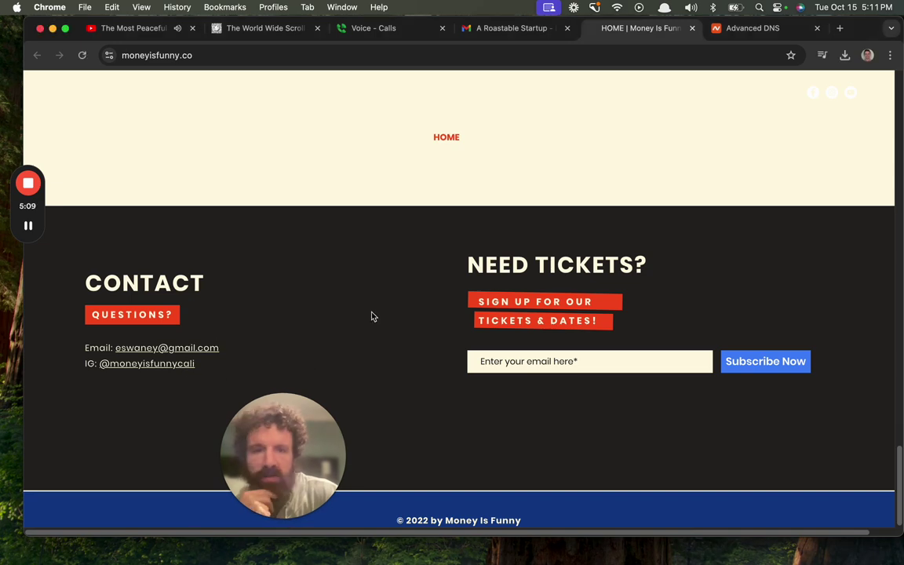
{"action": "left_click", "coordinate": [557, 360]}
{"action": "scroll", "coordinate": [557, 360], "scroll_direction": "up", "scroll_amount": 20}
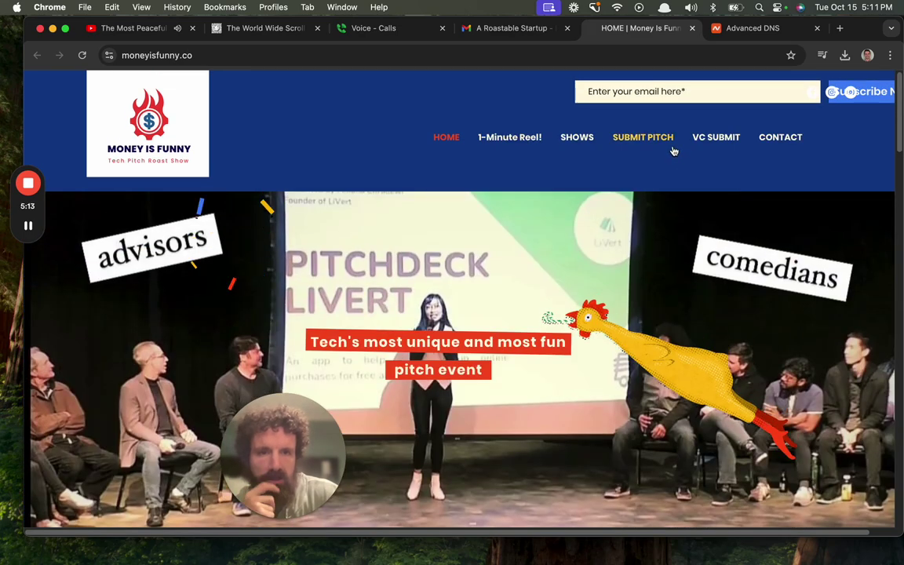
{"action": "left_click", "coordinate": [718, 139]}
{"action": "left_click", "coordinate": [533, 139]}
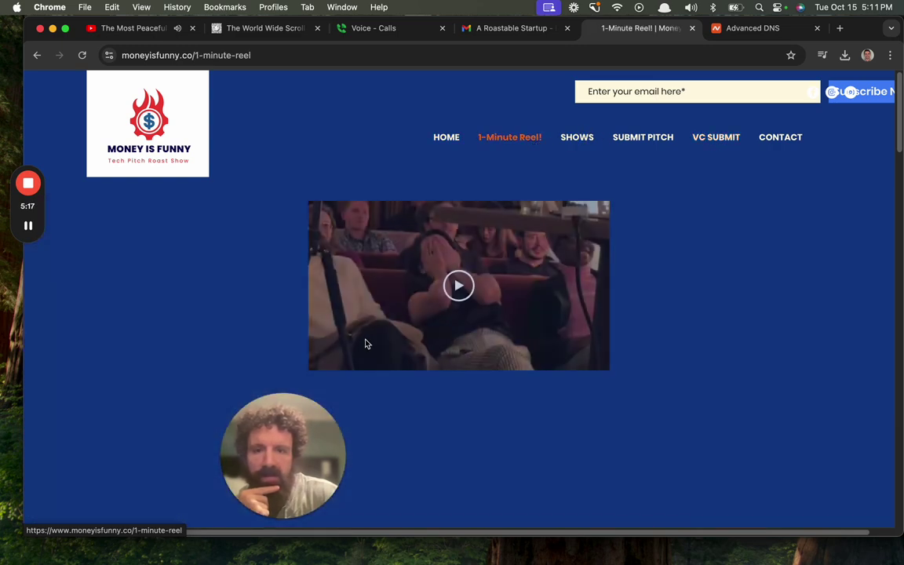
{"action": "left_click", "coordinate": [462, 279]}
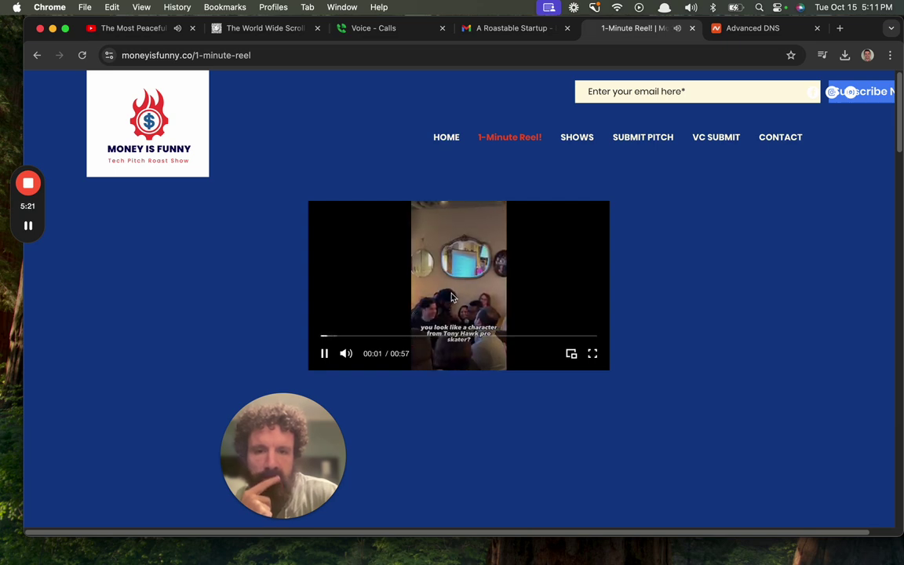
{"action": "left_click_drag", "start_coordinate": [251, 438], "coordinate": [144, 412]}
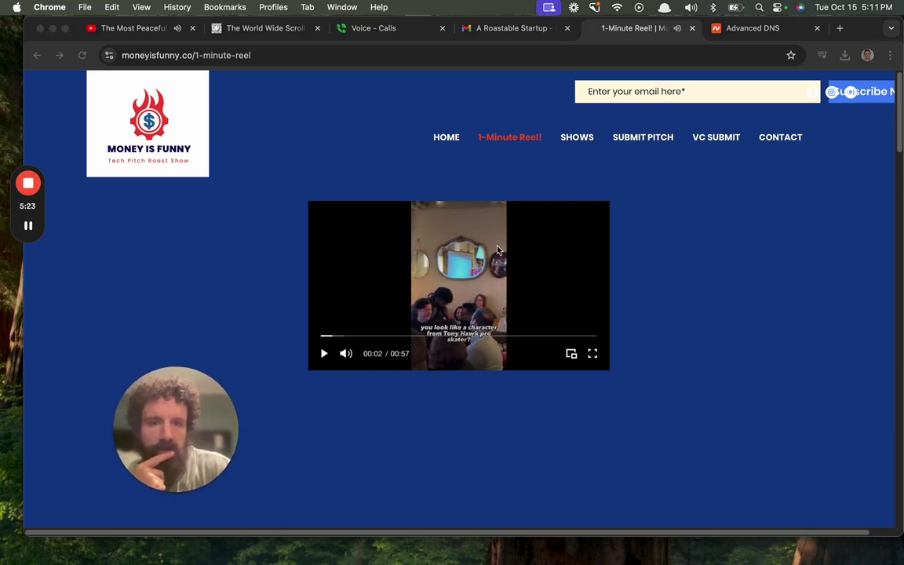
{"action": "left_click", "coordinate": [580, 141]}
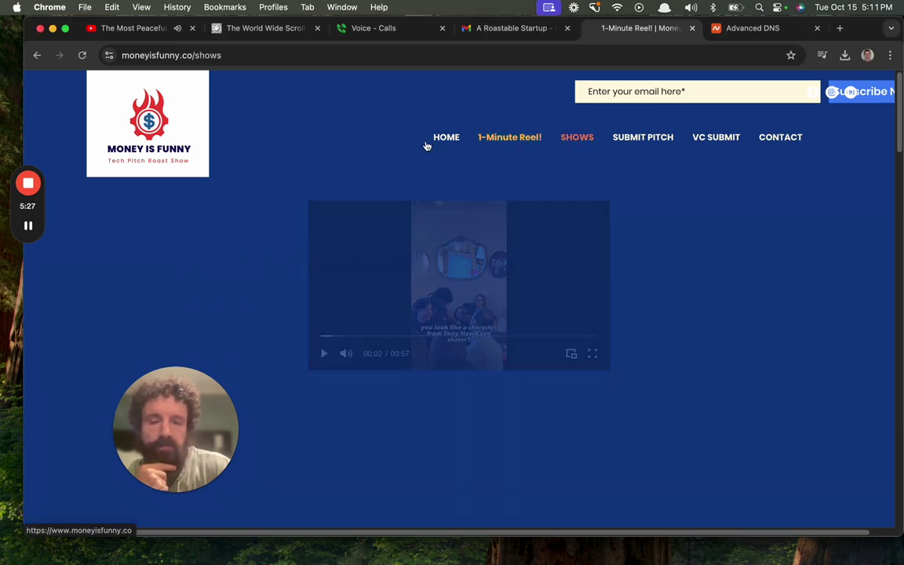
{"action": "scroll", "coordinate": [384, 159], "scroll_direction": "down", "scroll_amount": 2}
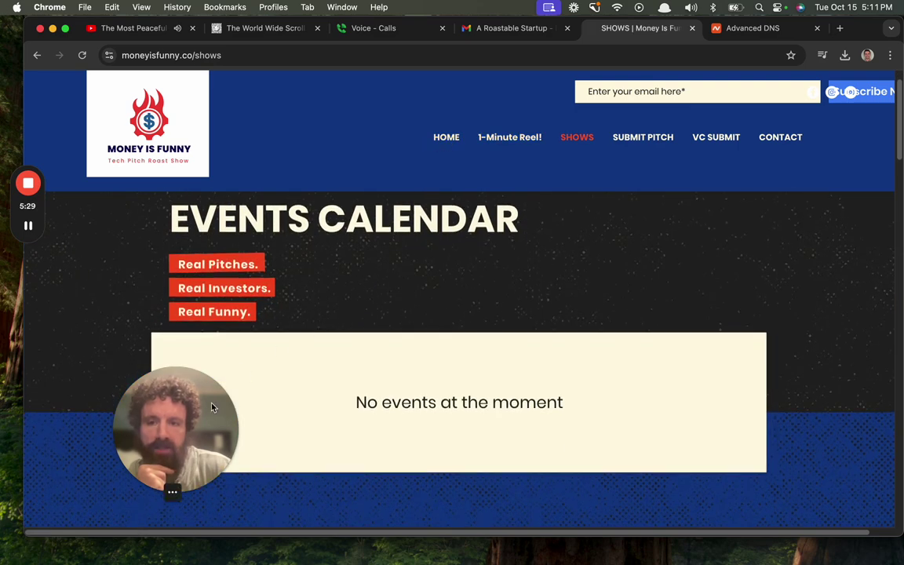
{"action": "left_click_drag", "start_coordinate": [189, 412], "coordinate": [131, 426]}
{"action": "left_click", "coordinate": [438, 275]}
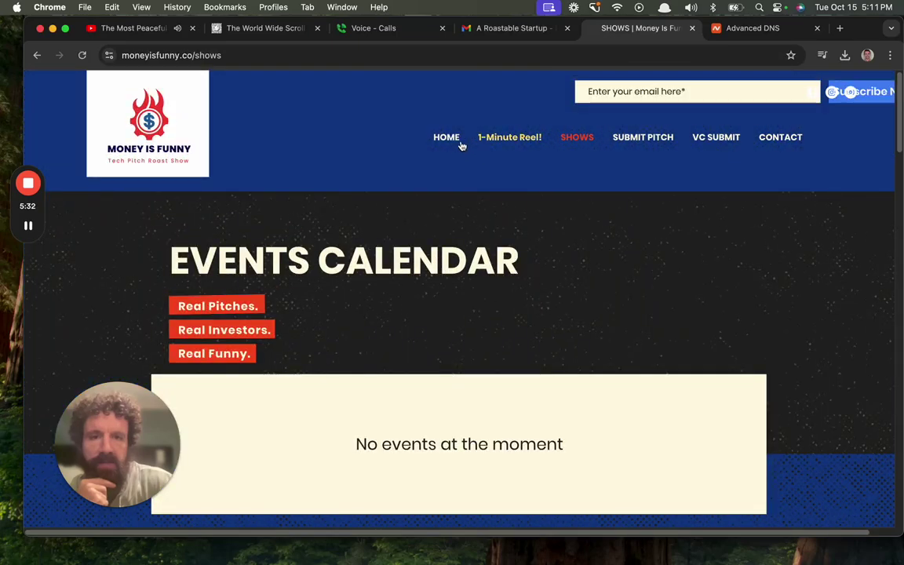
{"action": "left_click", "coordinate": [451, 146]}
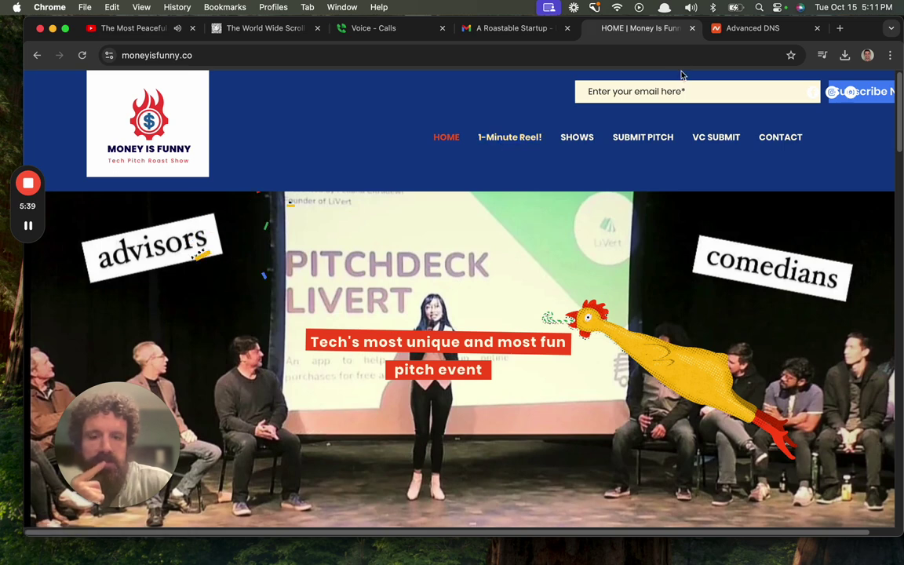
Create and publish a new ScrollHub folder named pitchroast.lol.
{"action": "key", "text": "super+n"}
{"action": "type", "text": "hub.scroll.pub"}
{"action": "key", "text": "Return"}
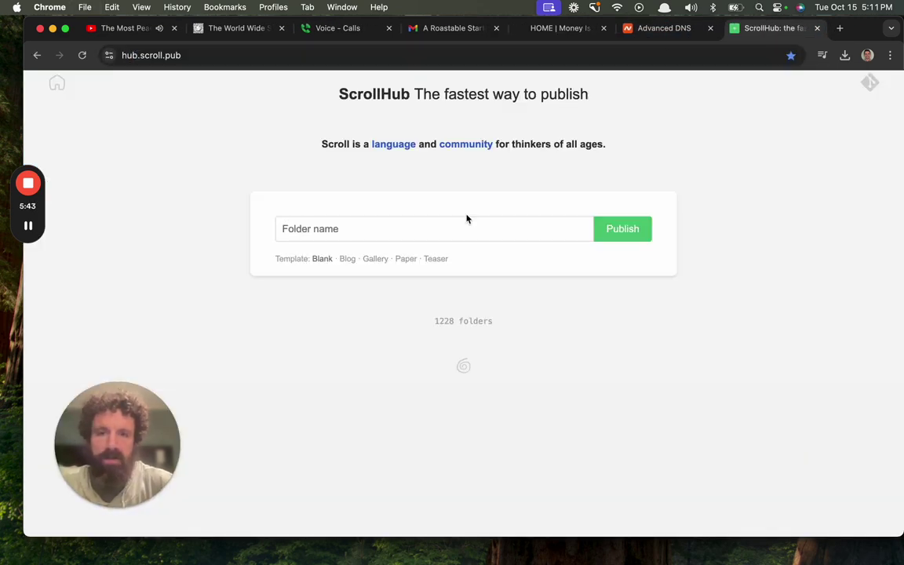
{"action": "left_click", "coordinate": [466, 220]}
{"action": "type", "text": "pitchroast.lol"}
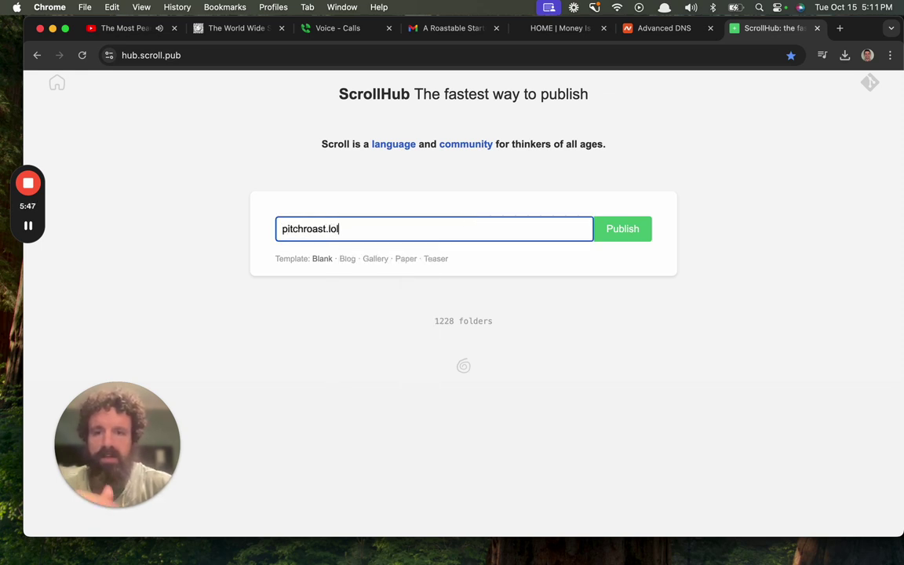
{"action": "key", "text": "Return"}
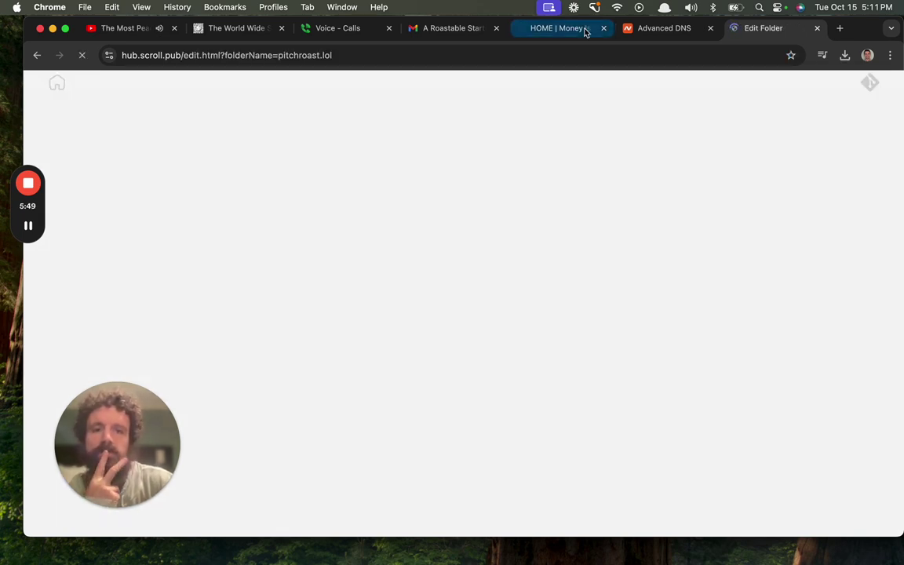
{"action": "left_click", "coordinate": [579, 32]}
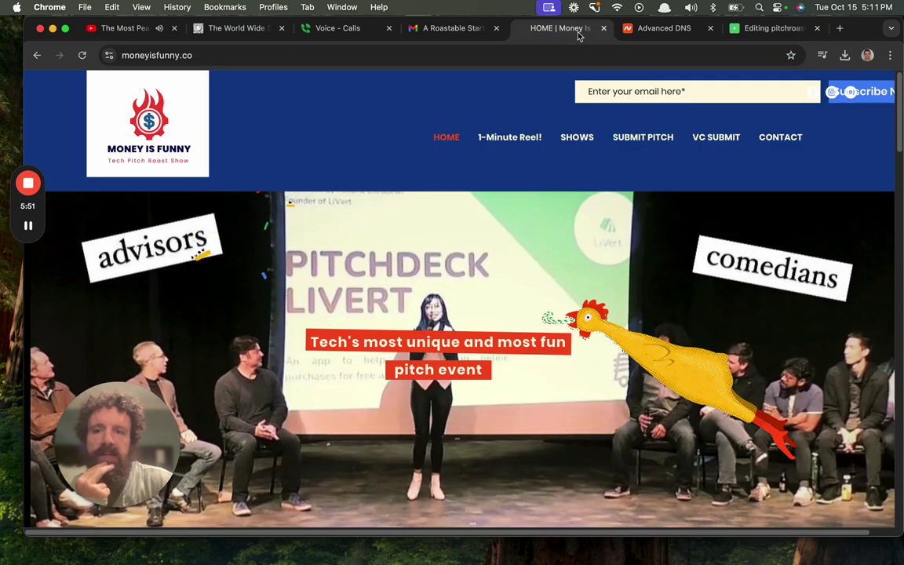
{"action": "left_click", "coordinate": [597, 55]}
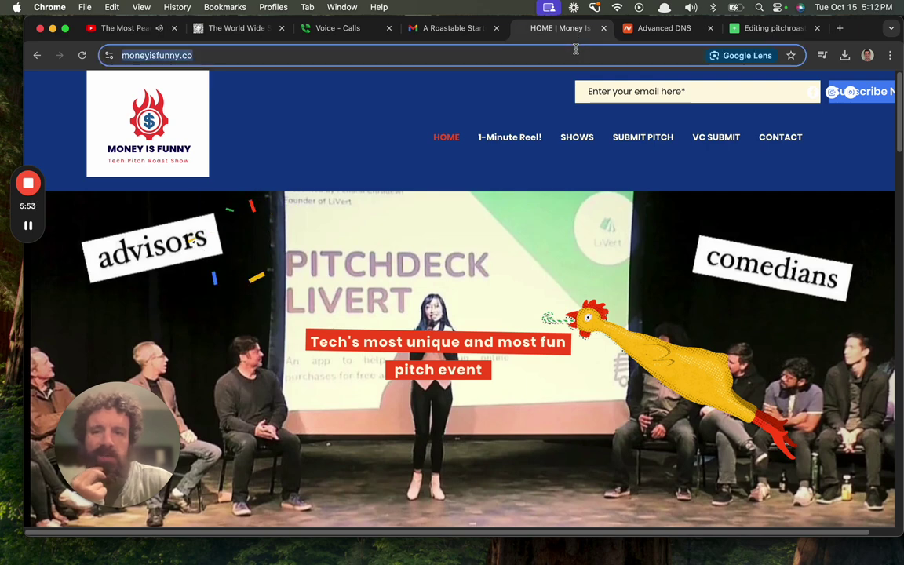
{"action": "left_click", "coordinate": [785, 29]}
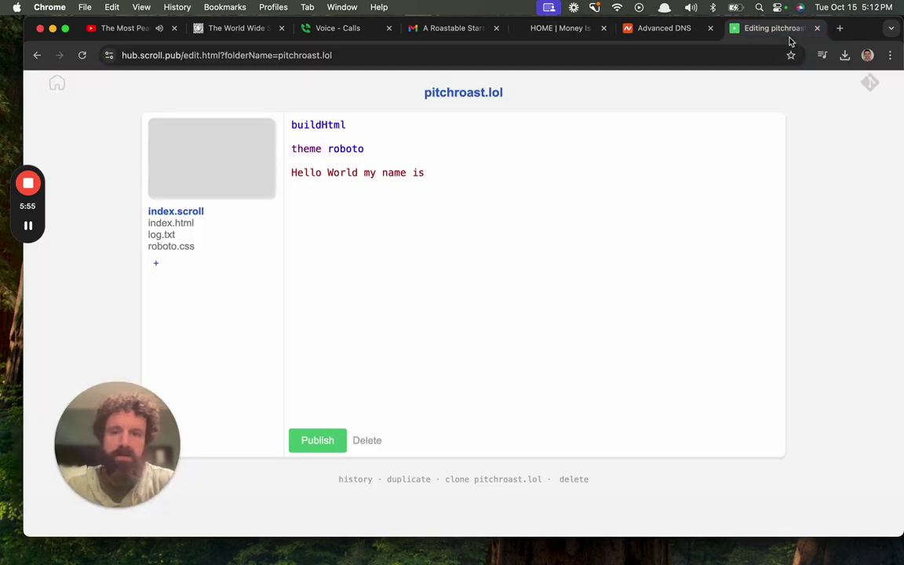
{"action": "left_click_drag", "start_coordinate": [470, 173], "coordinate": [316, 116]}
{"action": "type", "text": "redi"}
{"action": "key", "text": "Return"}
{"action": "type", "text": "https://www.moneyisfunny.co/"}
{"action": "left_click", "coordinate": [302, 440]}
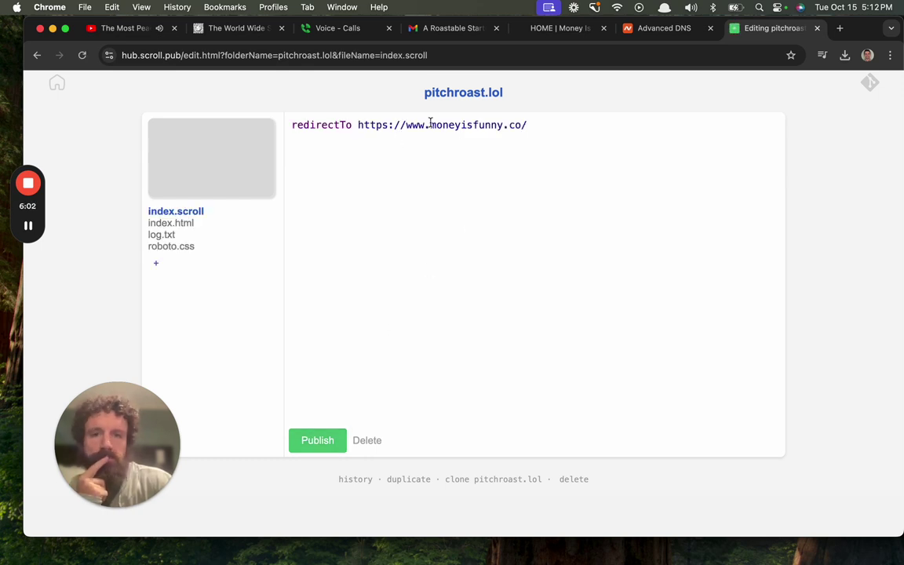
{"action": "right_click", "coordinate": [457, 96]}
{"action": "left_click", "coordinate": [471, 101]}
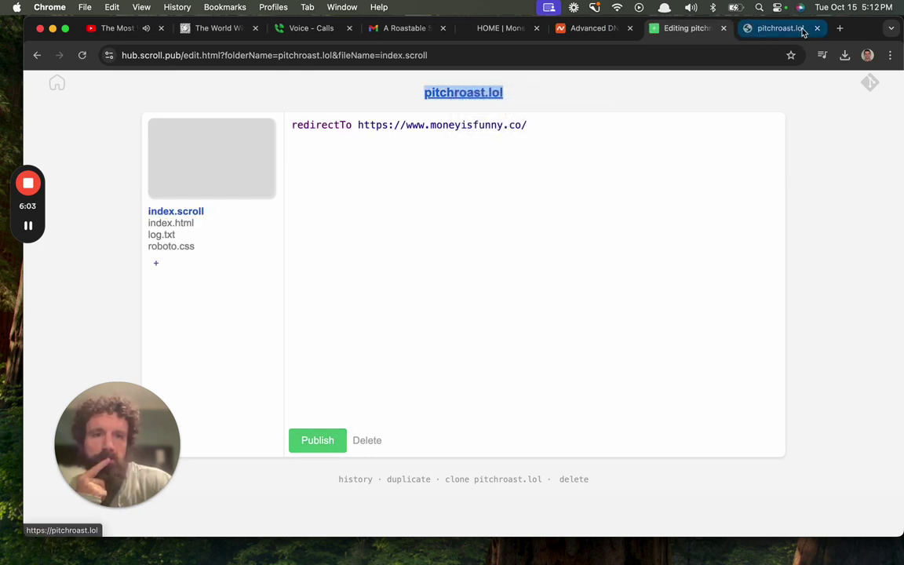
Confirm pitchroast.lol is unreachable, check the Namecheap DNS host records, then return to Money Is Funny.
{"action": "left_click", "coordinate": [793, 29]}
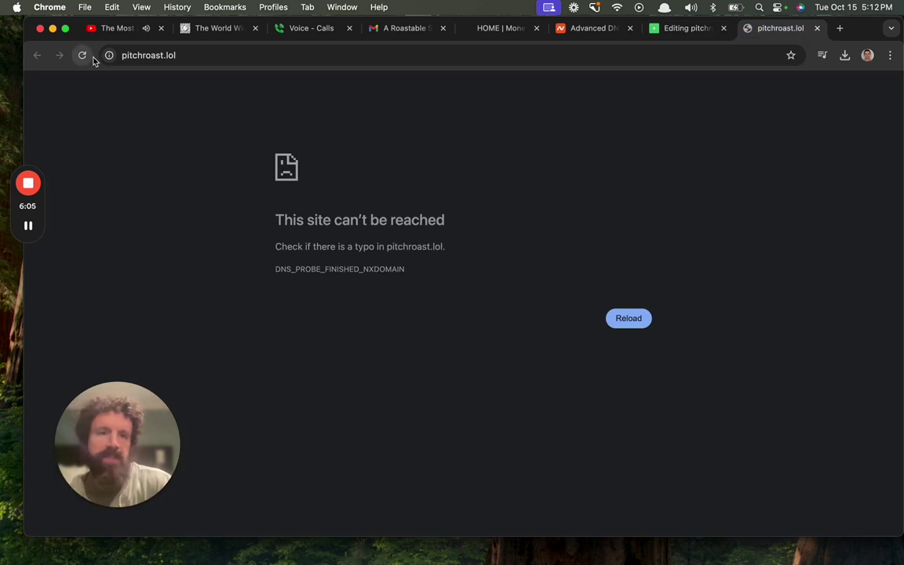
{"action": "mouse_move", "coordinate": [118, 444]}
{"action": "left_click_drag", "start_coordinate": [138, 407], "coordinate": [109, 438]}
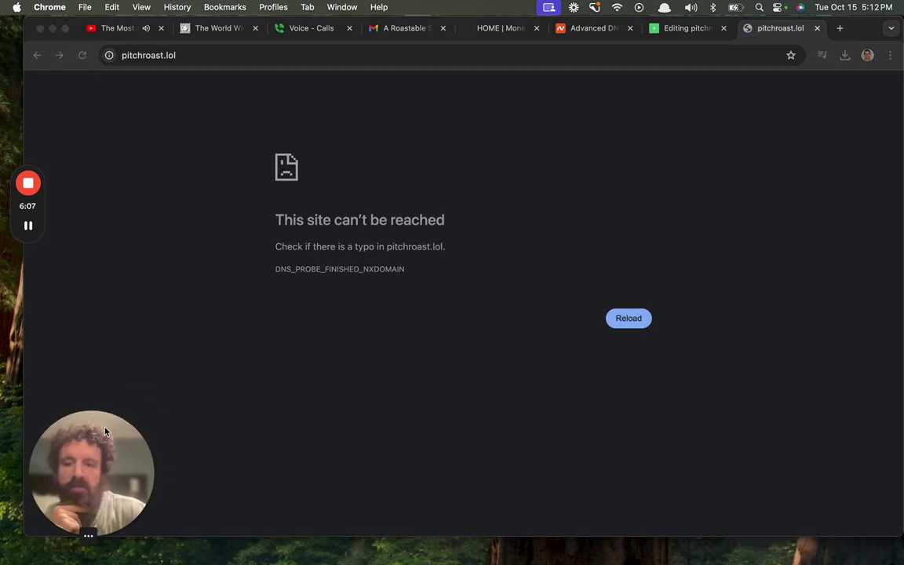
{"action": "left_click", "coordinate": [668, 35]}
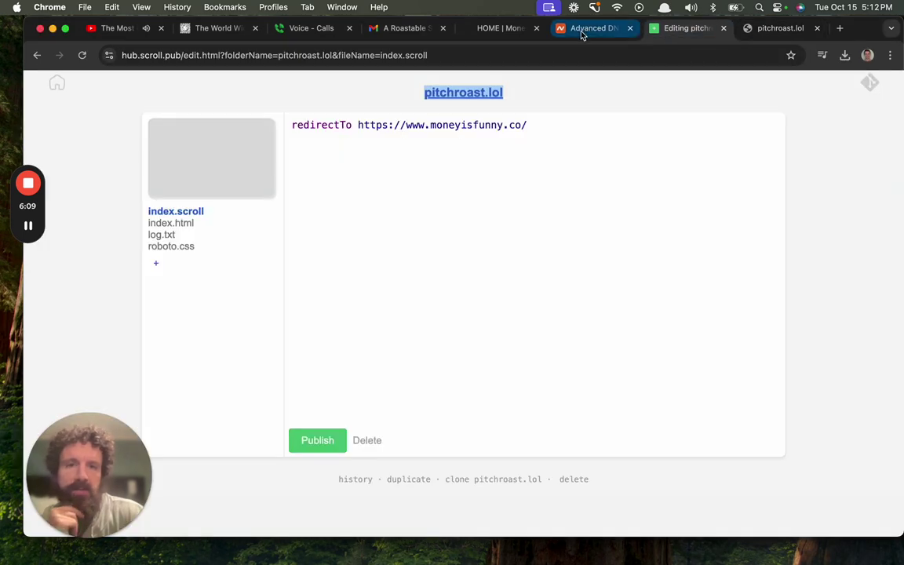
{"action": "left_click", "coordinate": [581, 35]}
{"action": "left_click", "coordinate": [501, 33]}
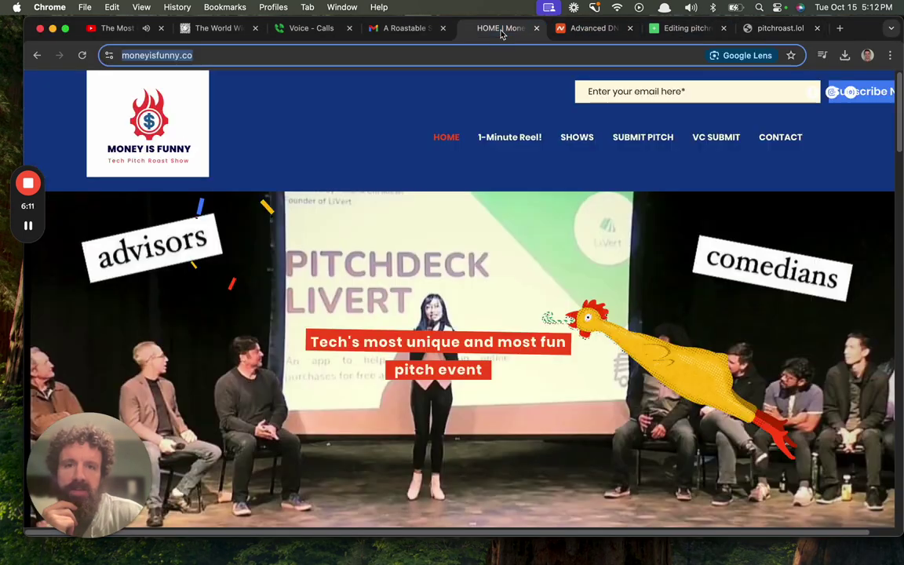